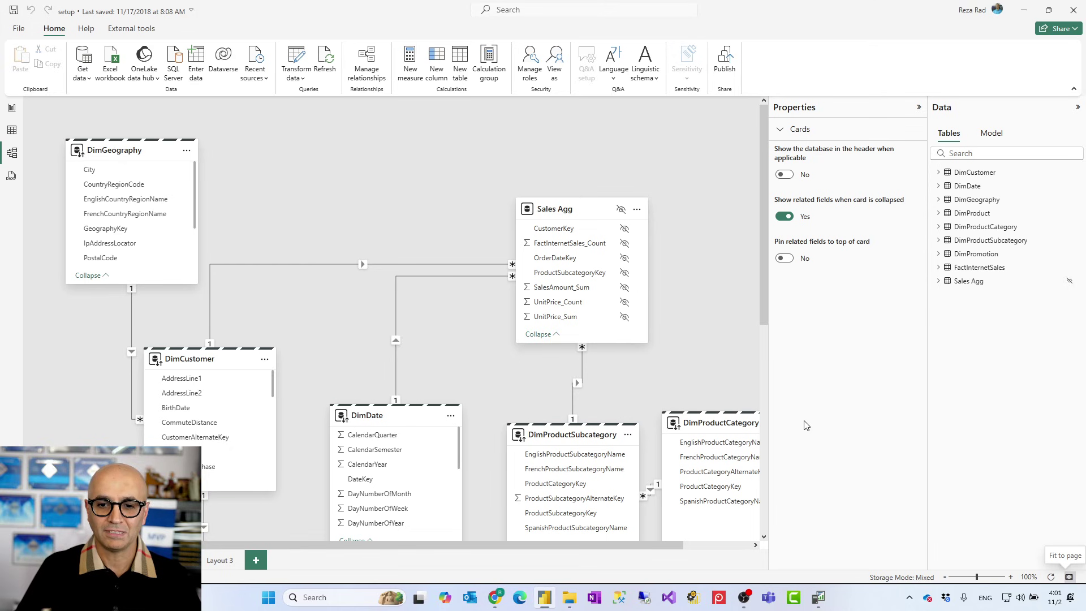
Step: Examine the tables and relationships across the whole model diagram, from DimGeography and Sales Agg down to FactInternetSales, DimProduct and DimPromotion
scroll(765, 303, "down", 6)
key("ctrl+a")
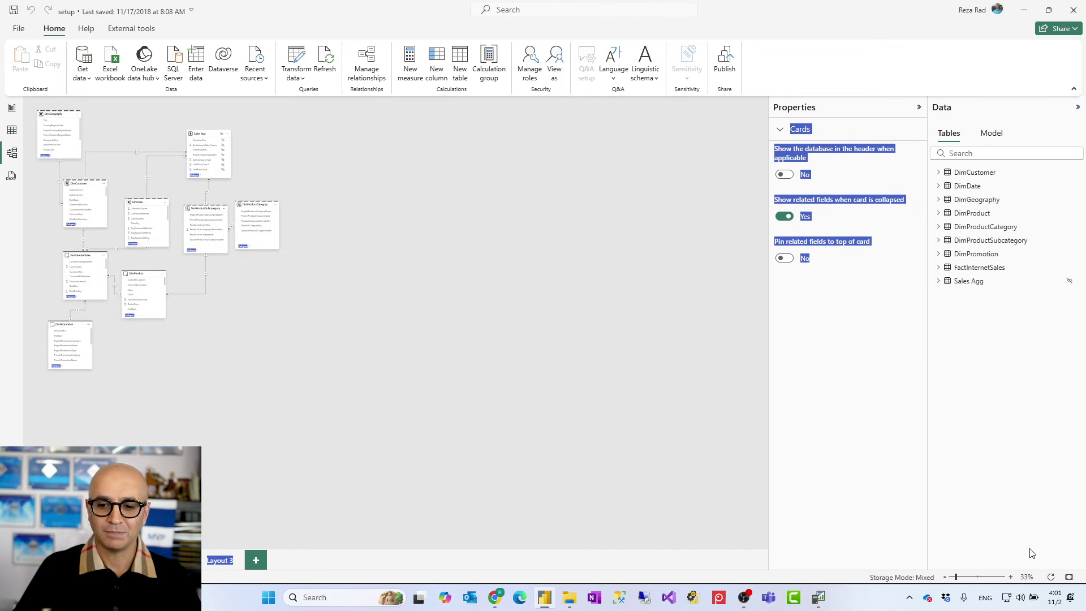
left_click(1069, 577)
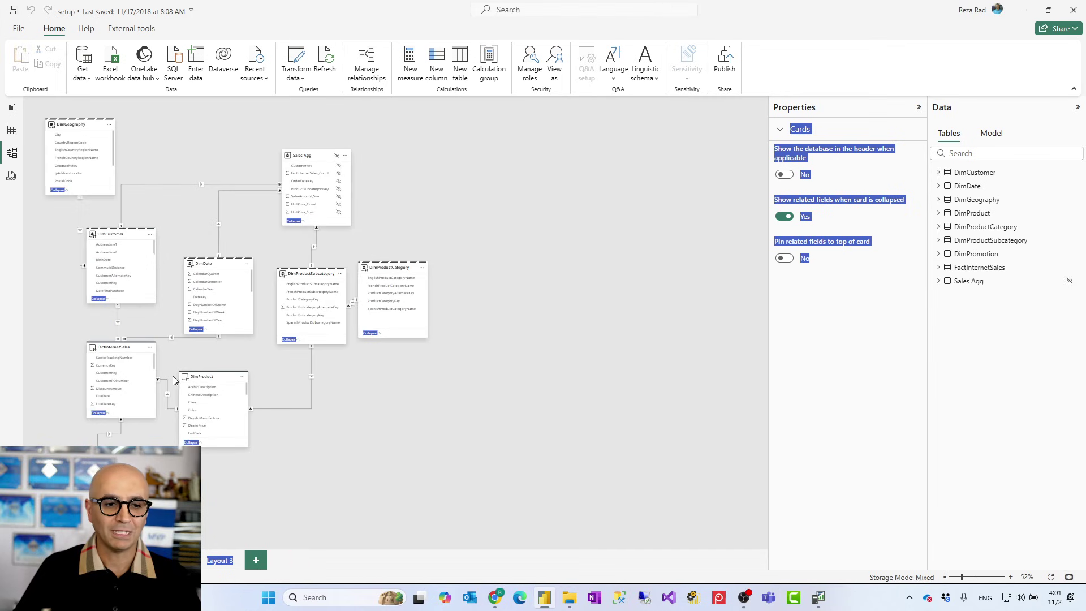
scroll(205, 397, "up", 2)
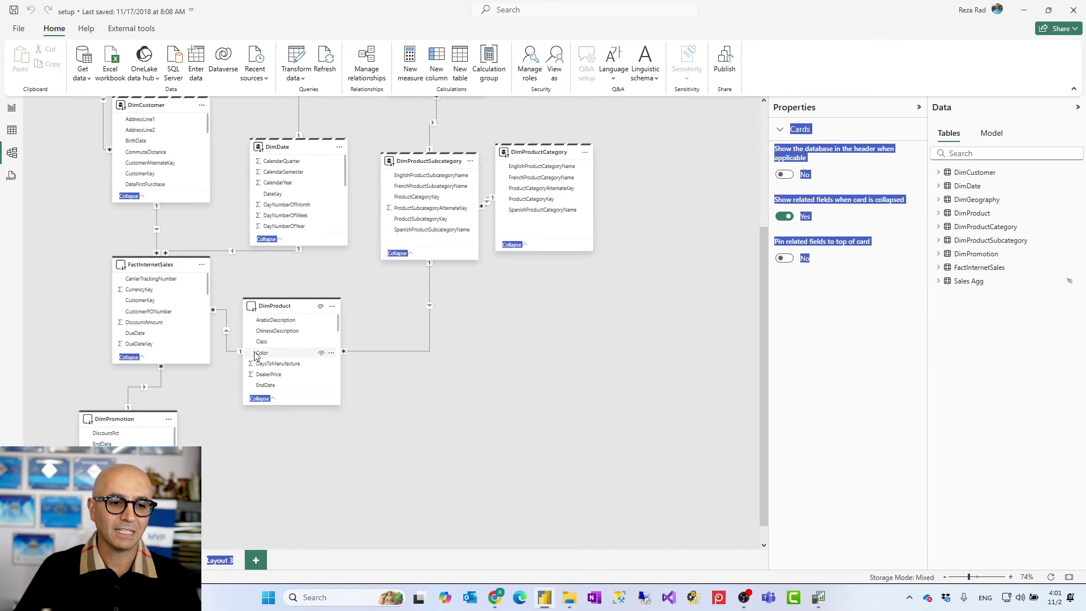
scroll(209, 355, "up", 1)
mouse_move(186, 244)
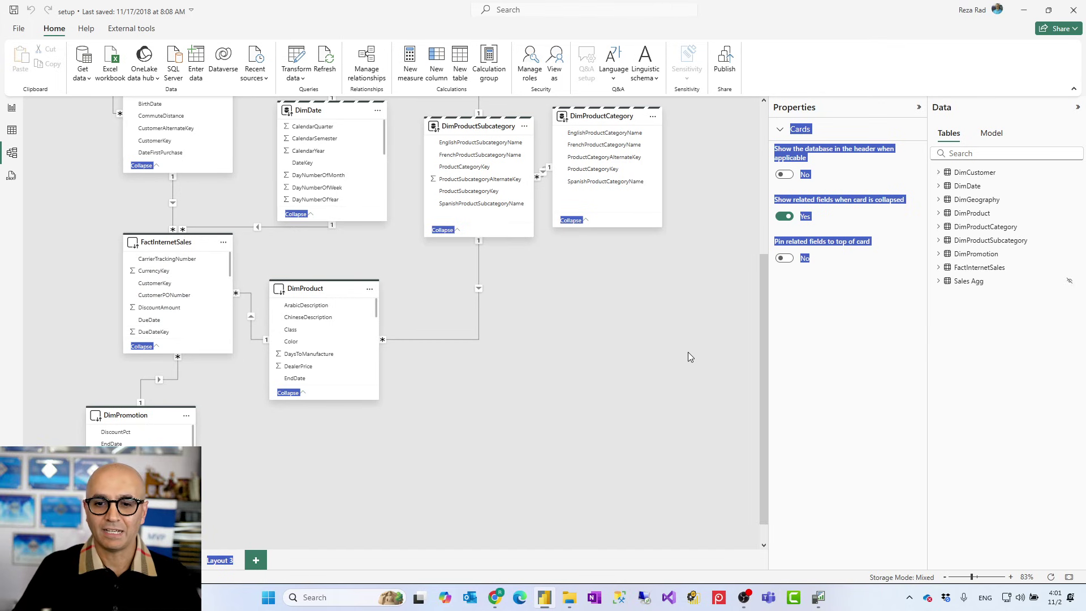
left_click_drag(763, 375, 696, 280)
left_click(693, 277)
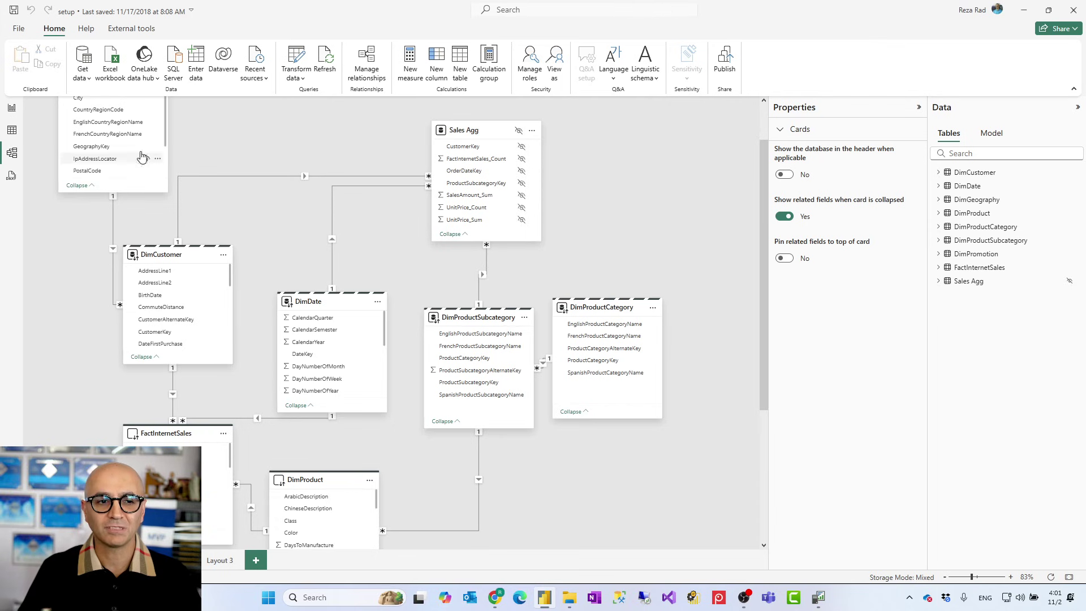
mouse_move(753, 304)
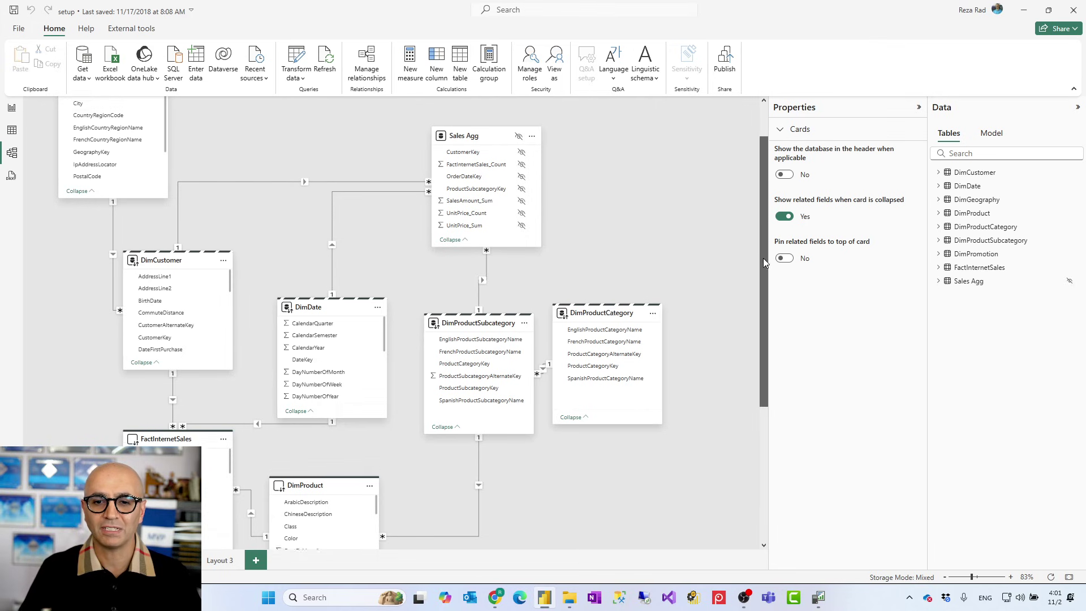
scroll(396, 226, "up", 1)
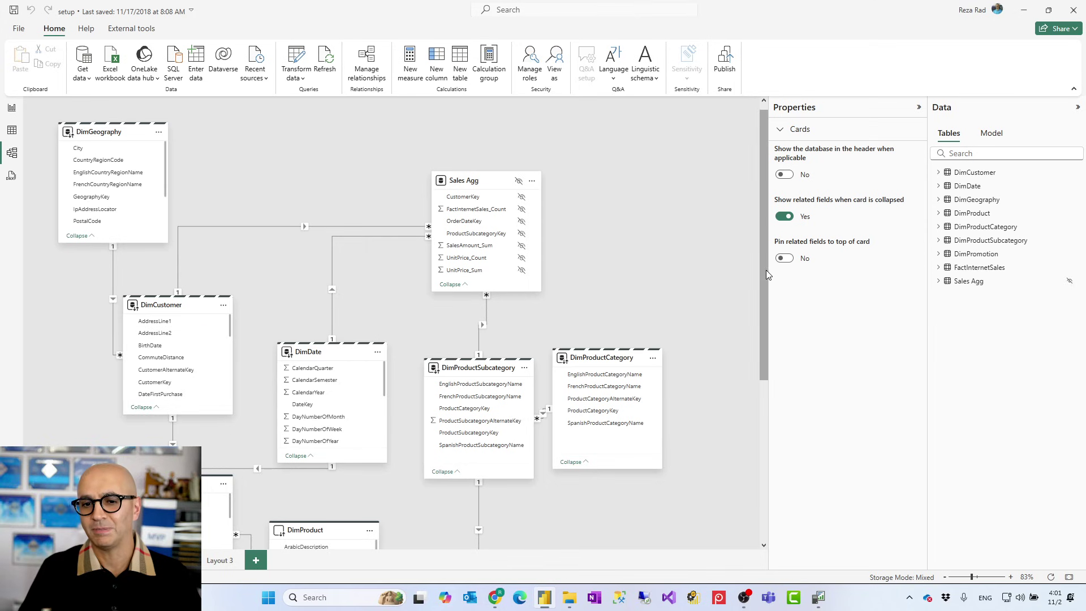
left_click_drag(766, 270, 765, 396)
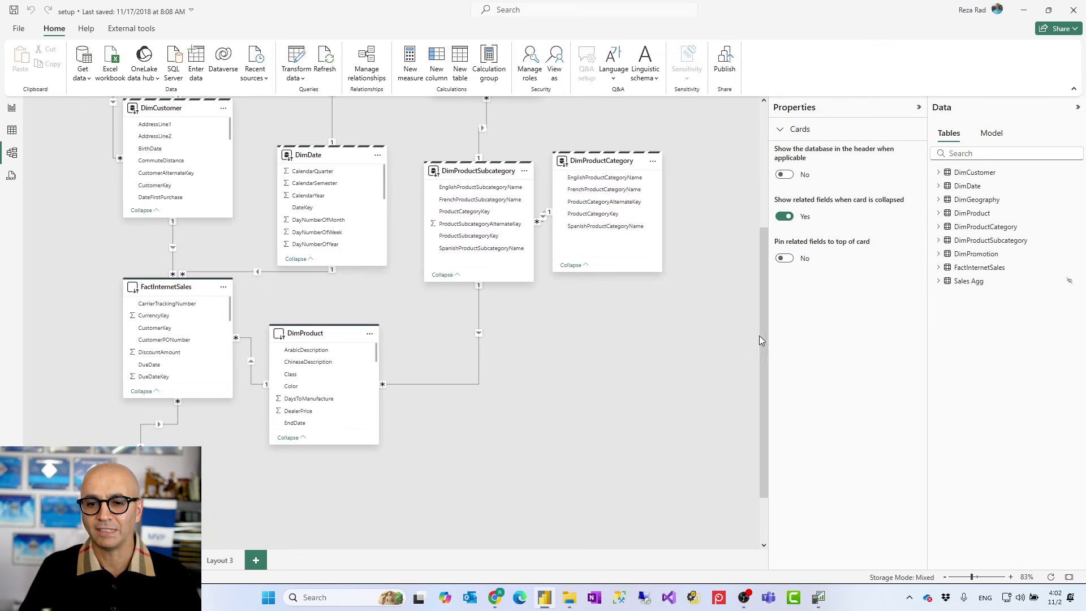
left_click_drag(760, 345, 752, 232)
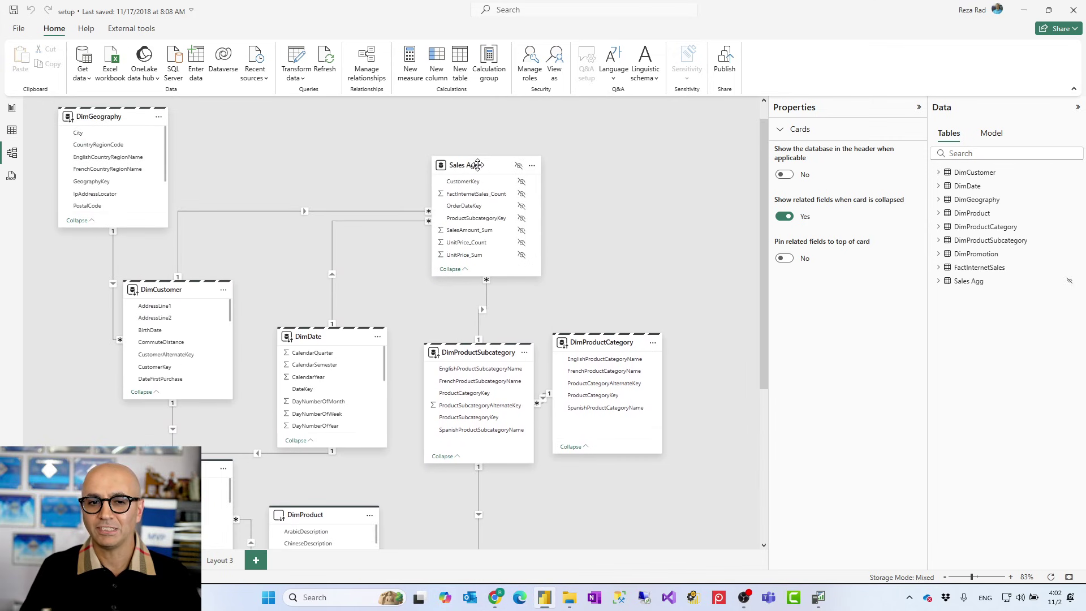
mouse_move(480, 164)
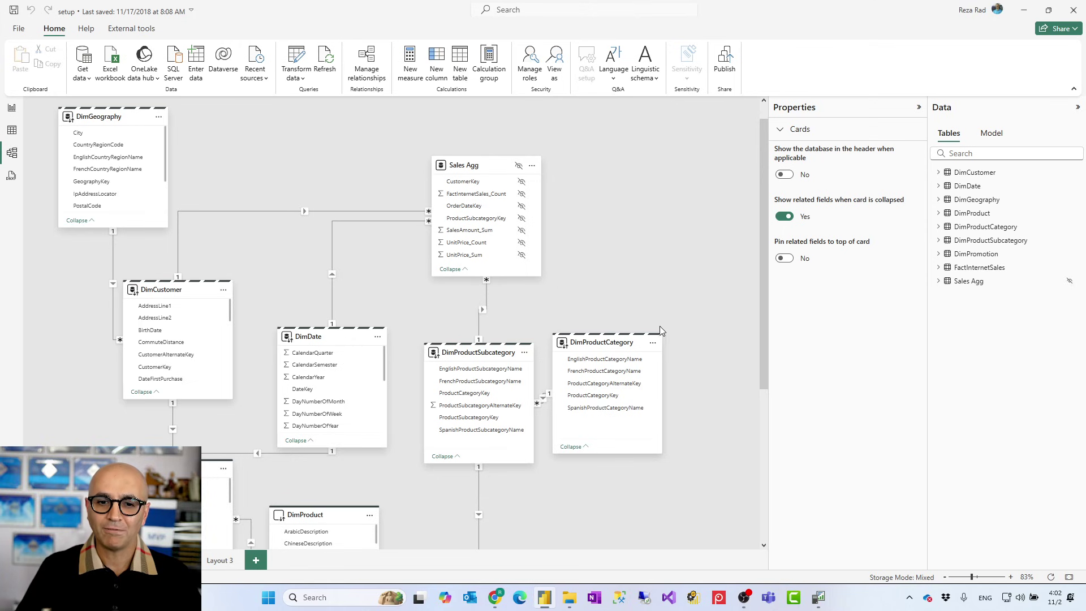
Step: Check the storage mode of the DimProductSubcategory table in its advanced properties
left_click(618, 345)
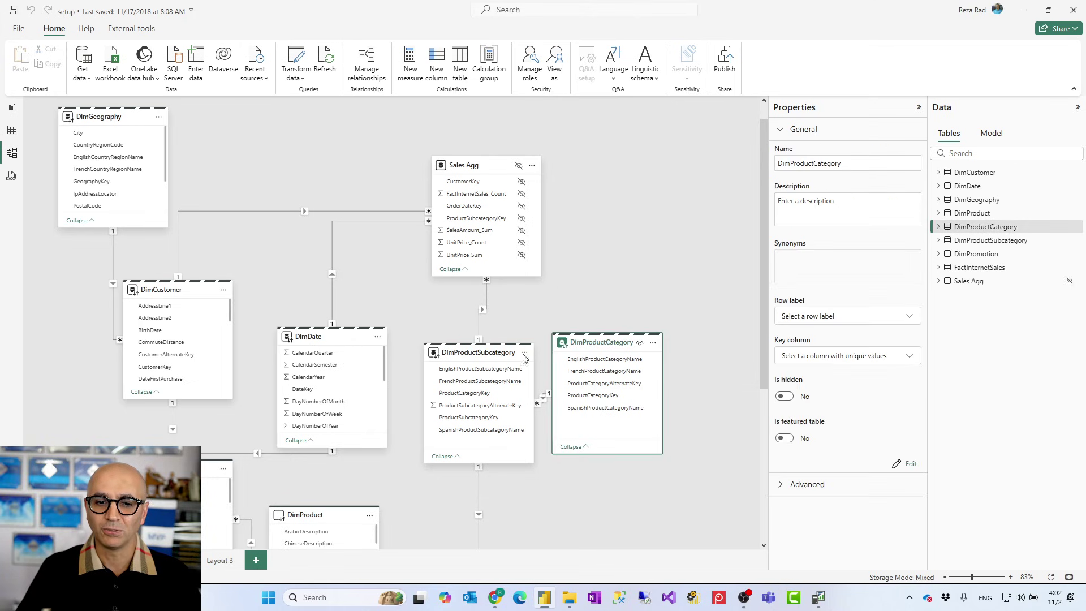
left_click(490, 353)
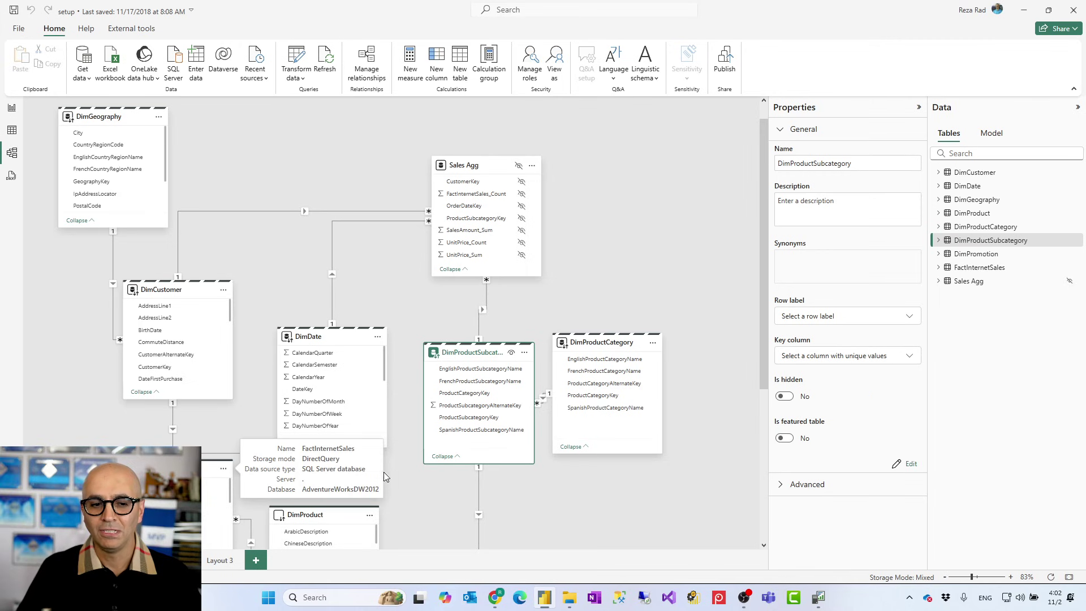
mouse_move(196, 481)
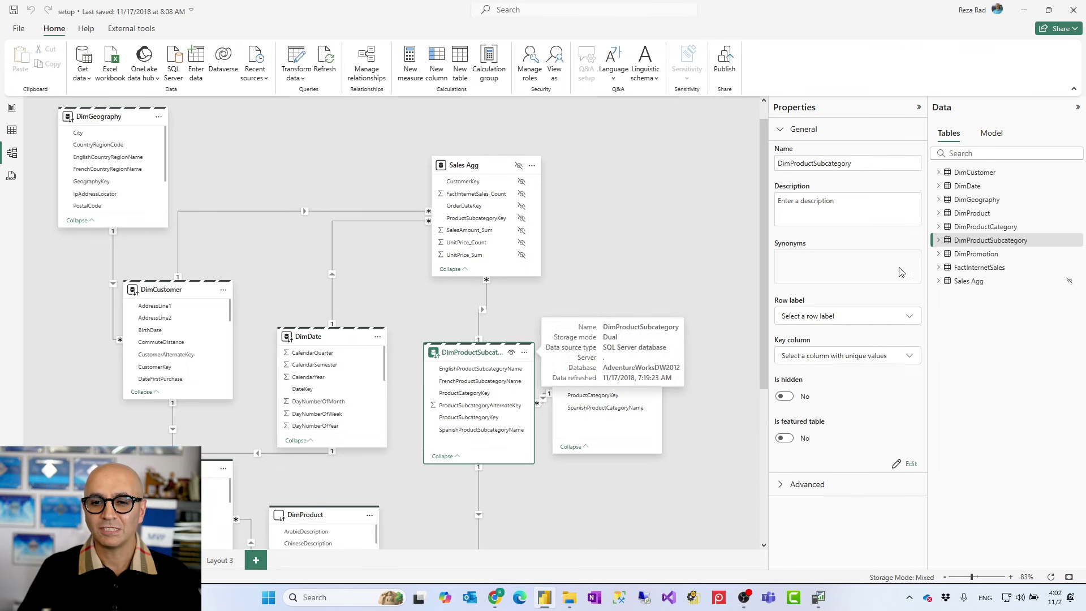
left_click(781, 131)
left_click(785, 156)
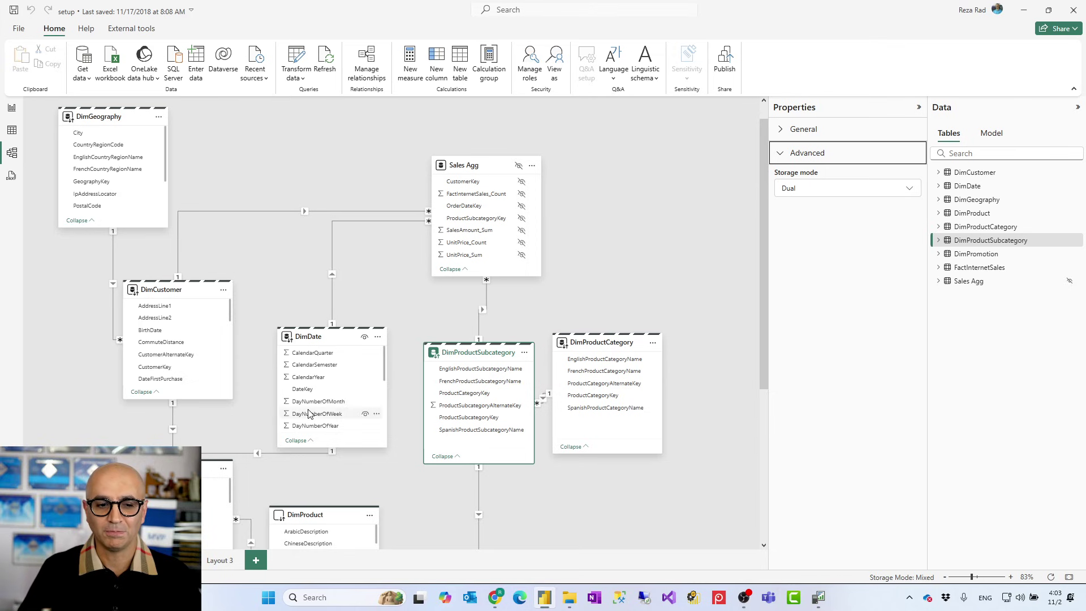
scroll(317, 410, "down", 3)
scroll(331, 425, "up", 1)
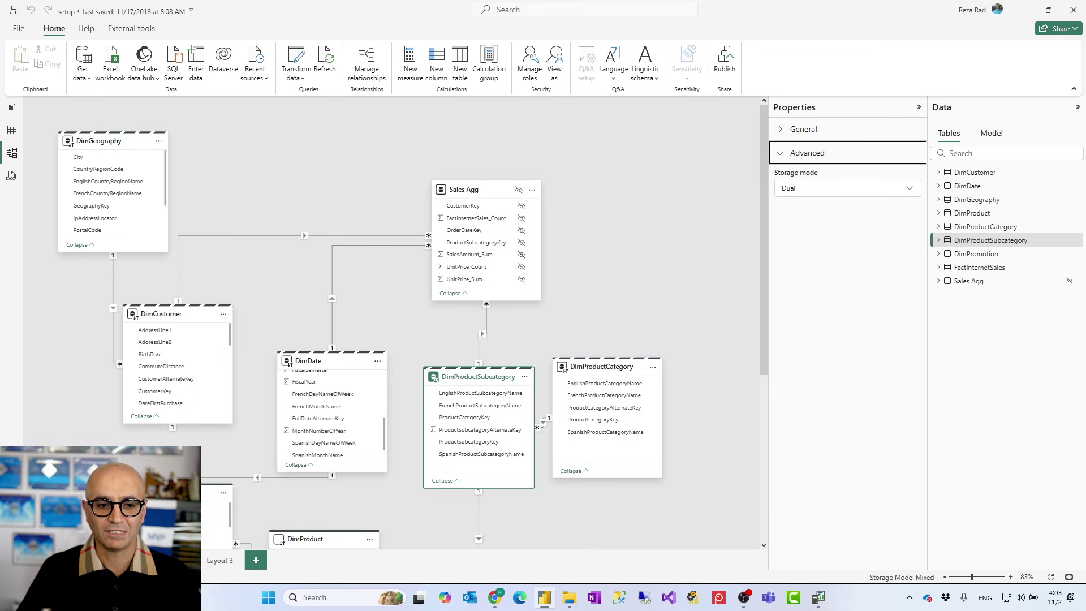
scroll(331, 425, "down", 6)
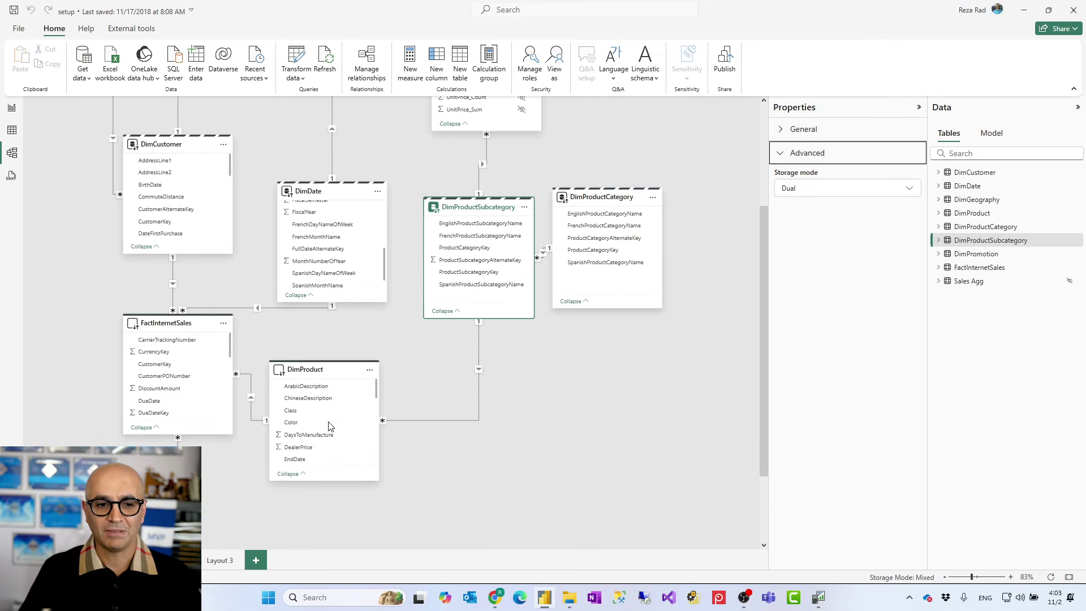
left_click(569, 483)
scroll(611, 494, "up", 5)
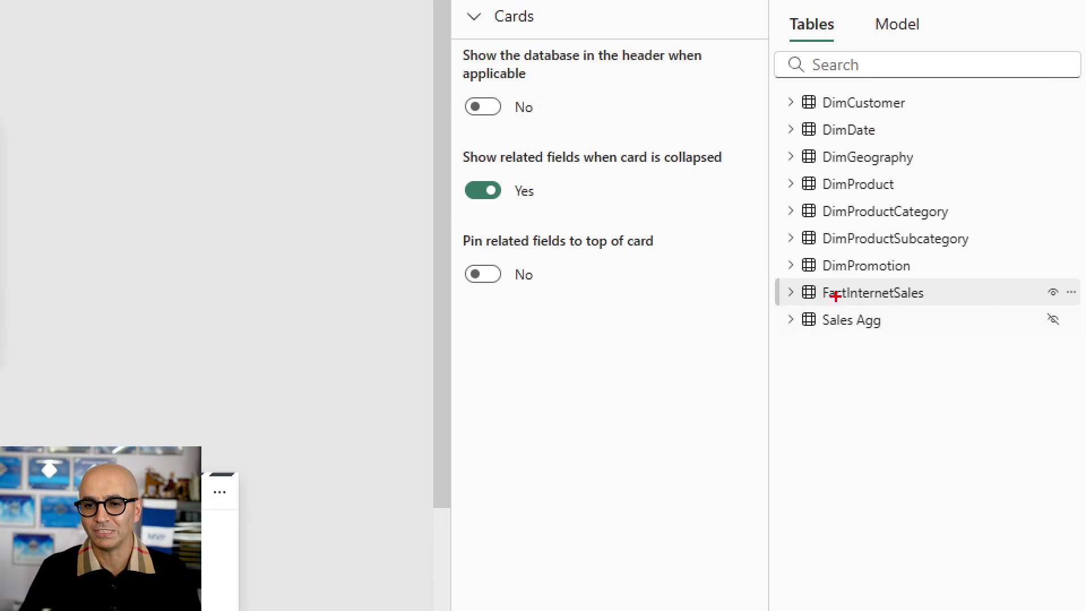
left_click_drag(783, 286, 957, 306)
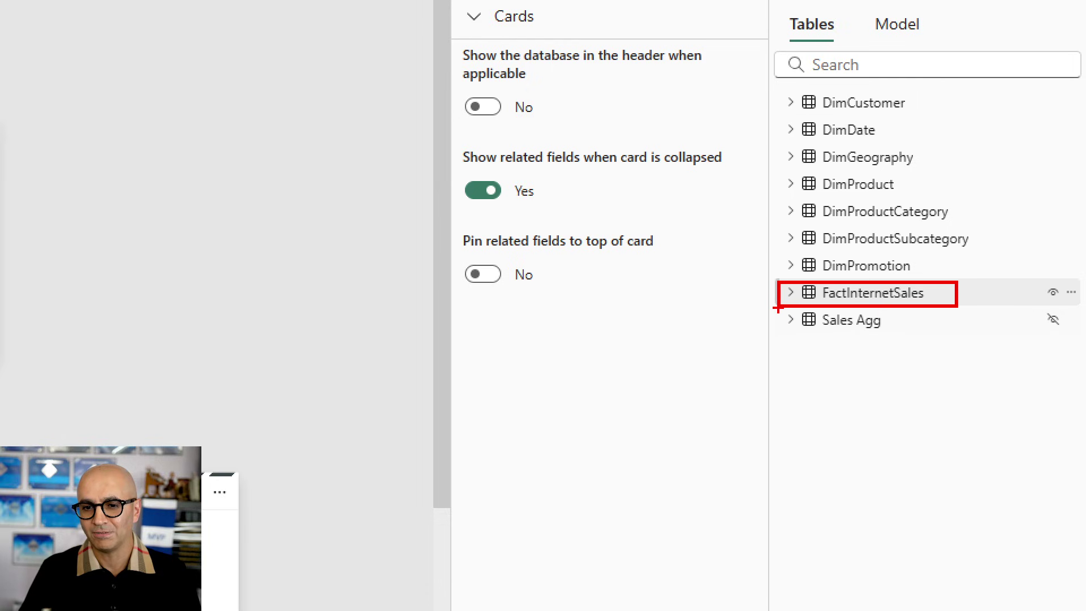
left_click_drag(778, 307, 908, 338)
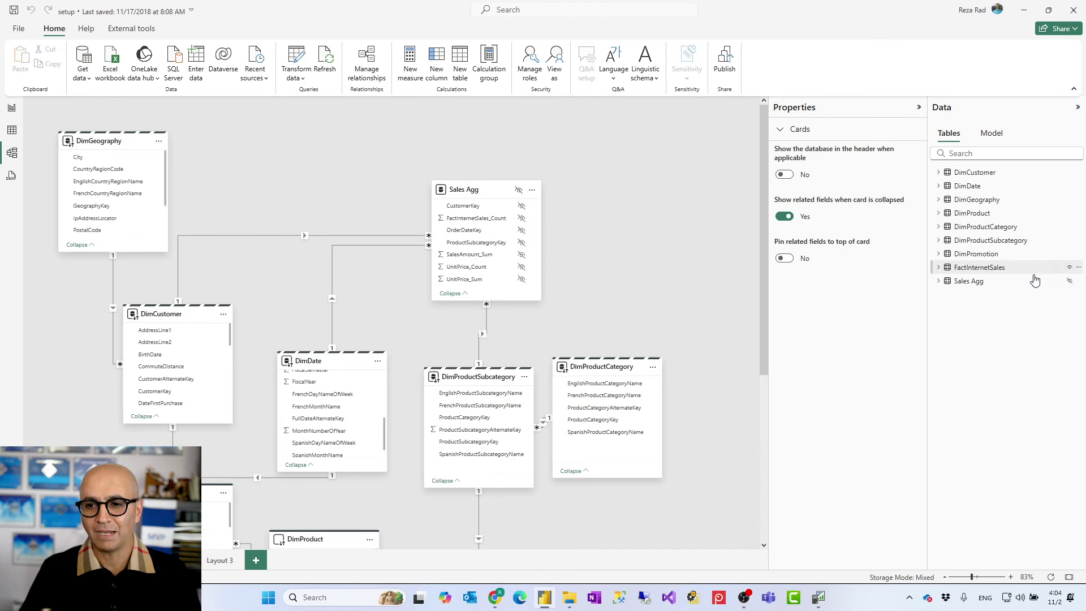
Step: Open the Manage aggregations settings for the Sales Agg table
left_click(1079, 282)
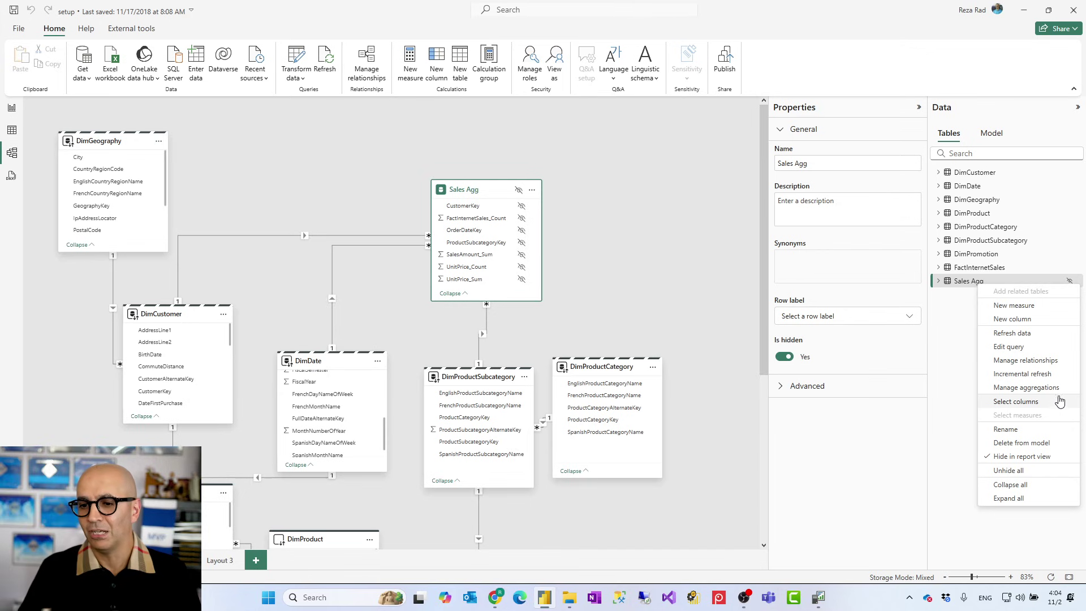
left_click(1026, 389)
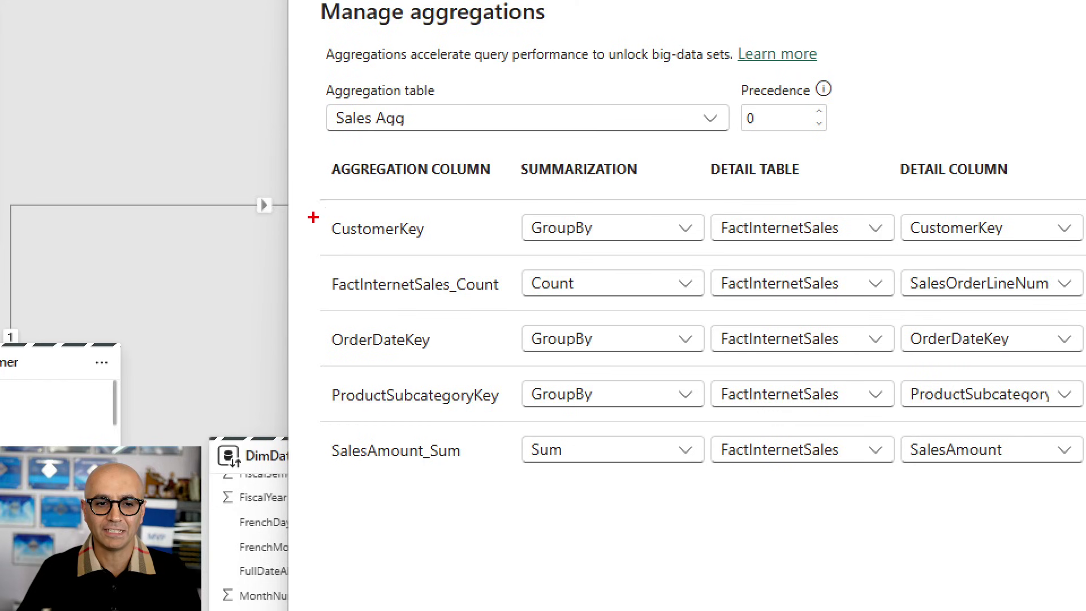
mouse_move(325, 235)
left_mouse_down()
mouse_move(382, 250)
mouse_move(705, 256)
left_mouse_up()
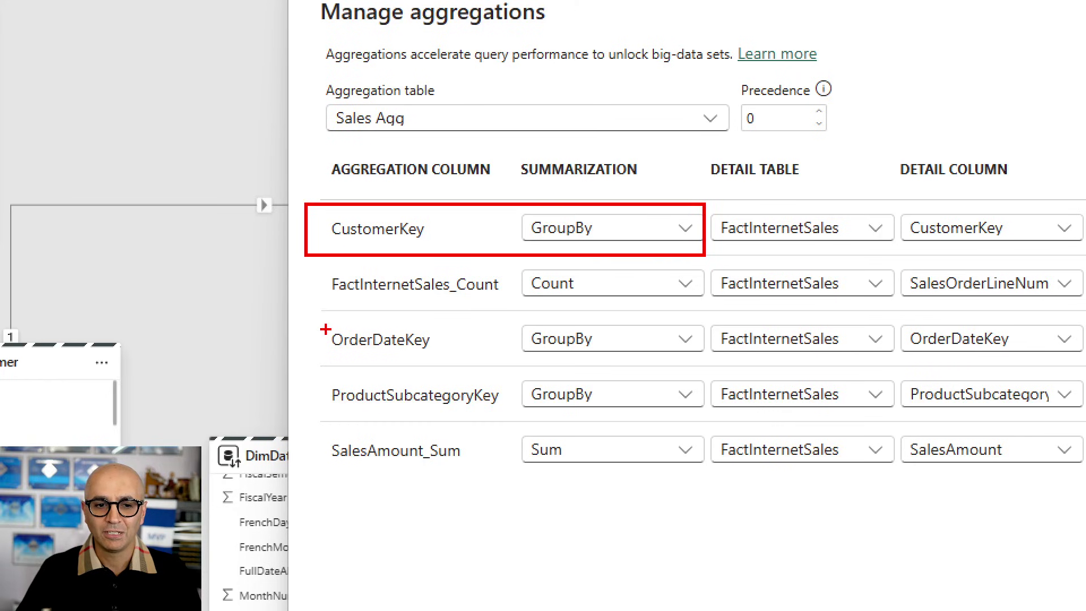
mouse_move(325, 329)
left_mouse_down()
mouse_move(714, 370)
mouse_move(711, 358)
left_mouse_up()
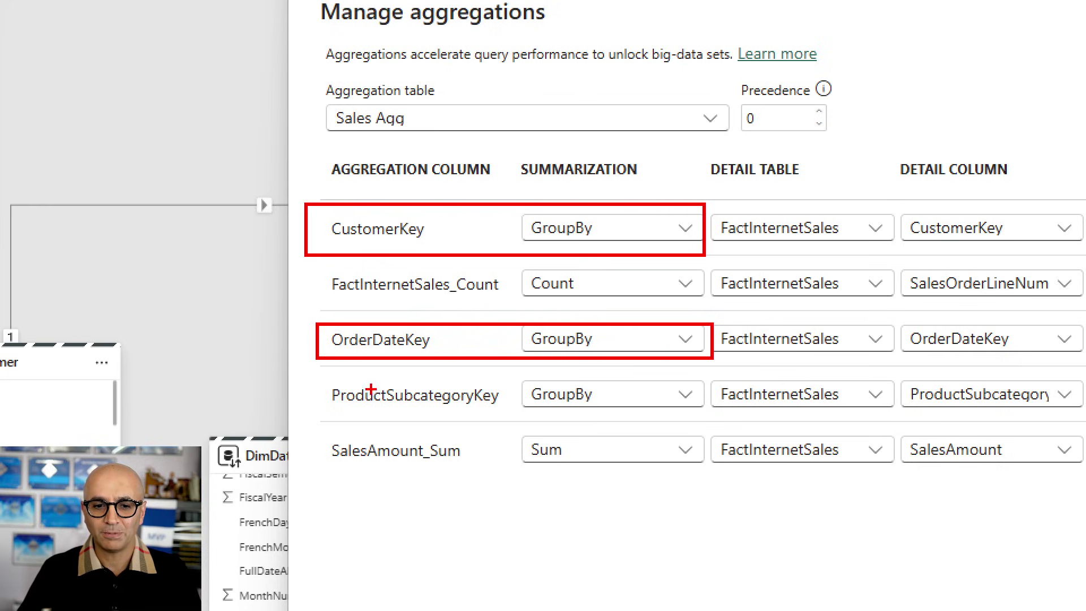
mouse_move(314, 377)
left_mouse_down()
mouse_move(677, 435)
mouse_move(706, 417)
left_mouse_up()
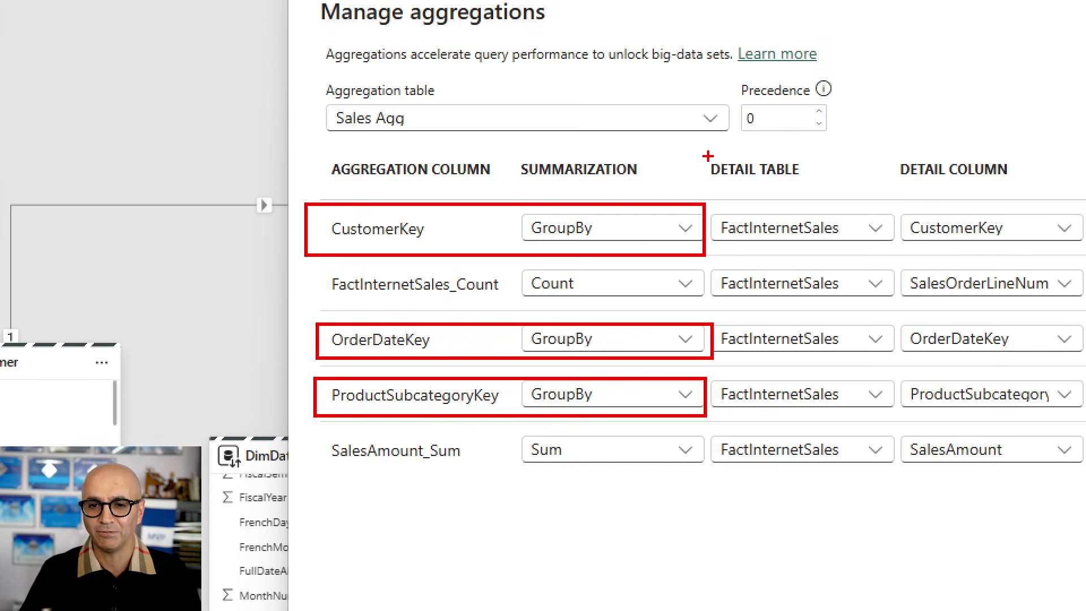
mouse_move(708, 156)
left_mouse_down()
mouse_move(788, 369)
mouse_move(905, 426)
mouse_move(894, 420)
left_mouse_up()
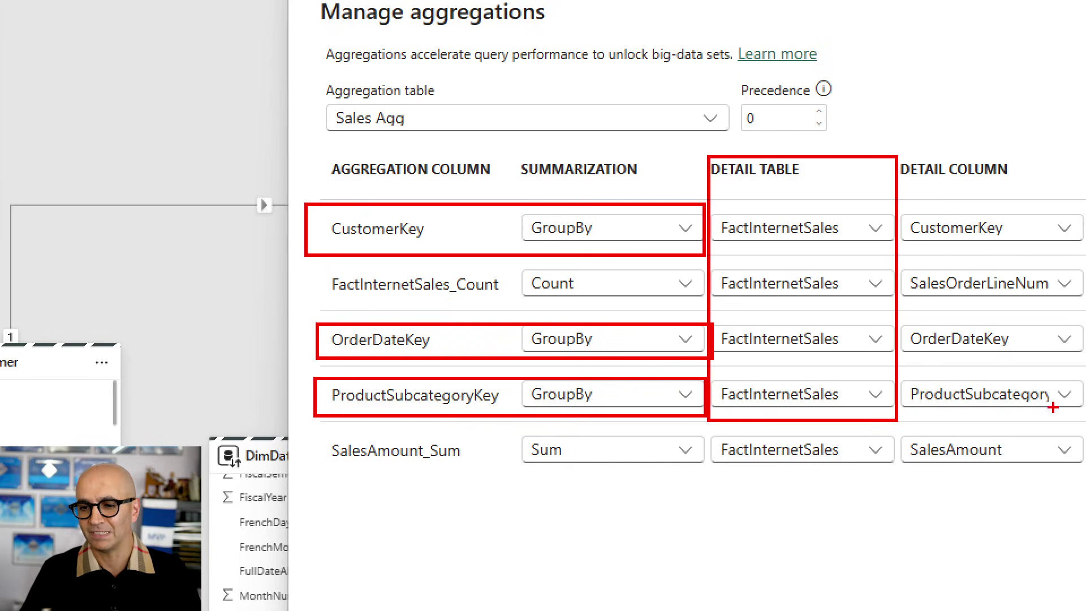
left_click_drag(903, 245, 1009, 243)
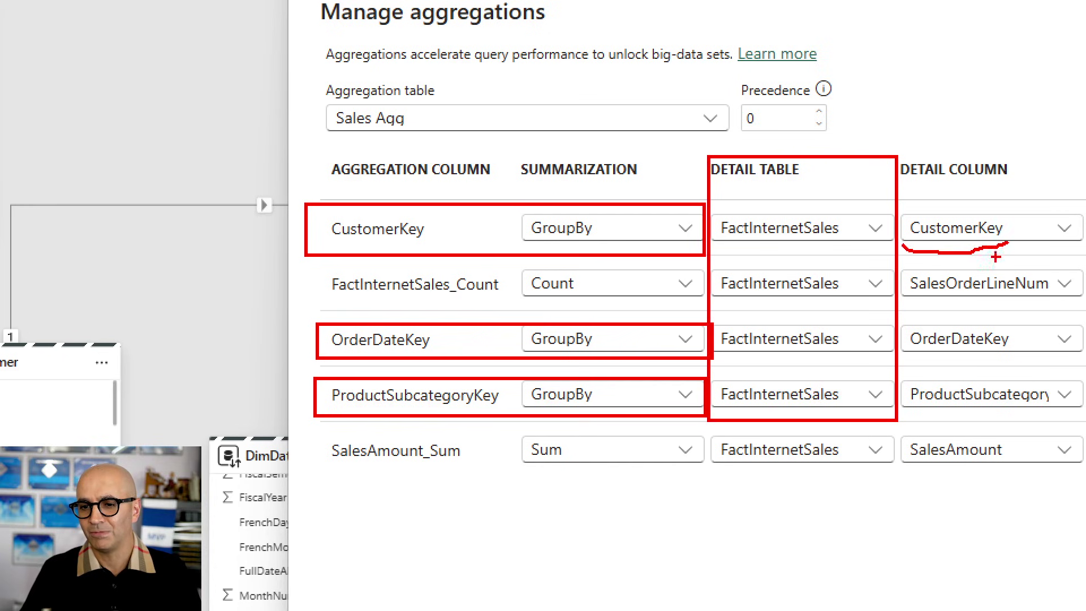
mouse_move(905, 352)
left_mouse_down()
mouse_move(932, 369)
mouse_move(1020, 359)
left_mouse_up()
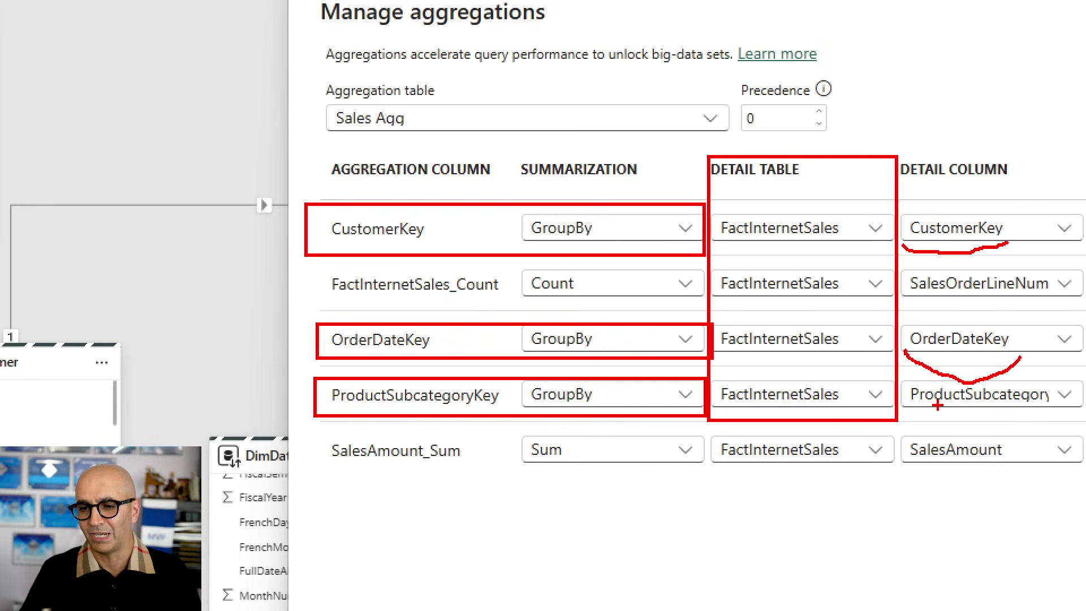
mouse_move(903, 414)
left_mouse_down()
mouse_move(930, 422)
mouse_move(1050, 407)
left_mouse_up()
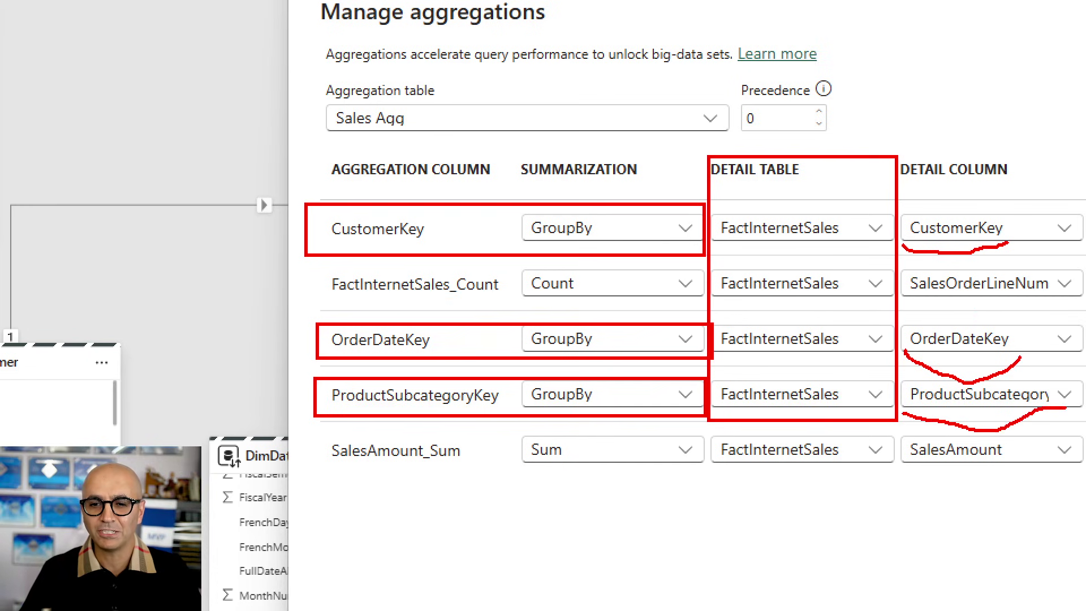
left_click_drag(314, 286, 219, 283)
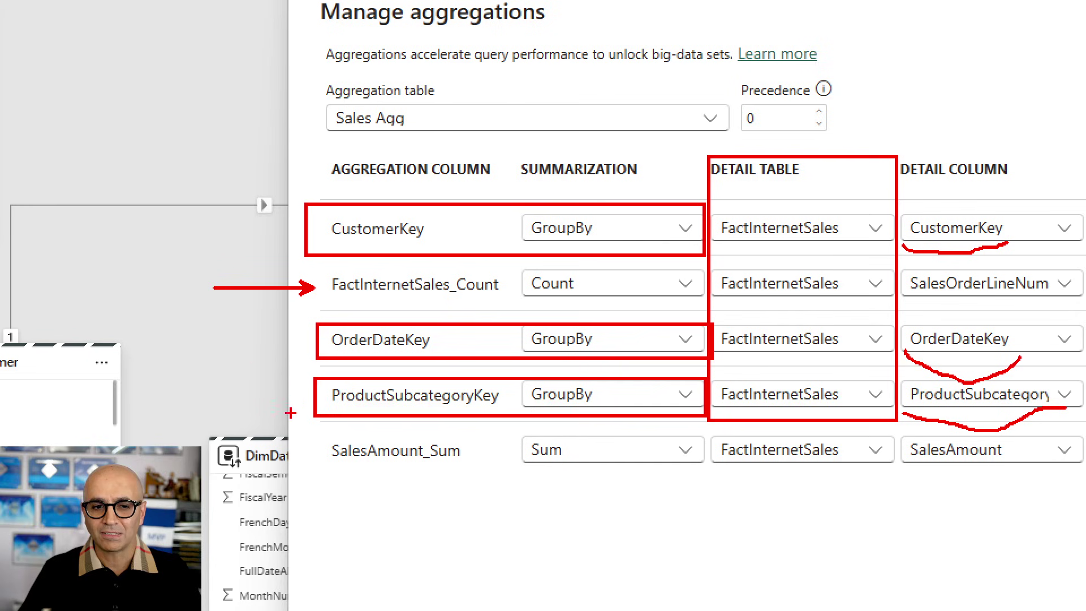
left_click_drag(320, 454, 226, 454)
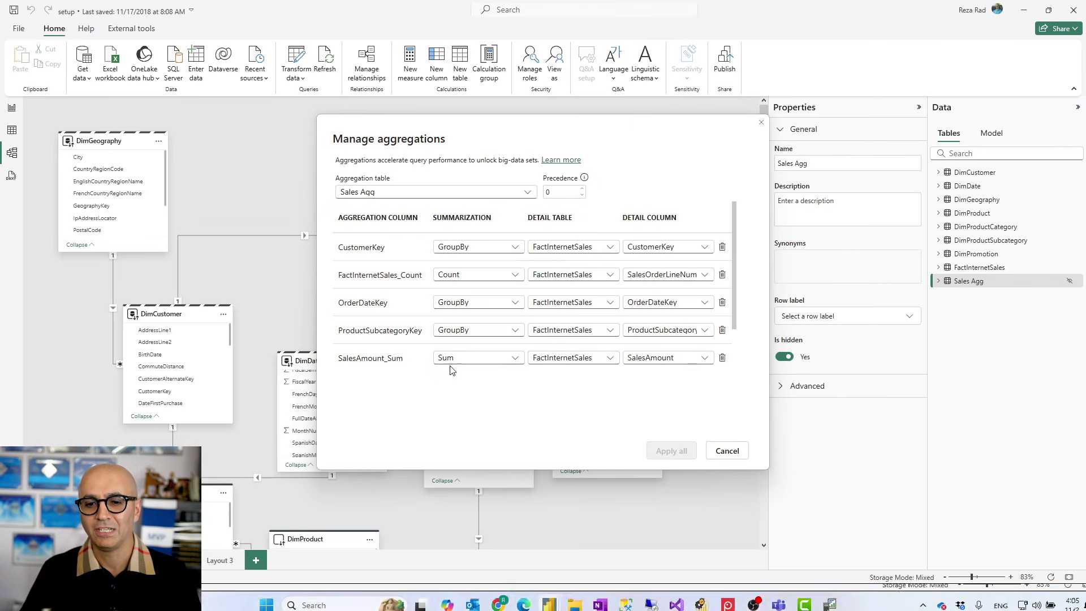
Step: Review the remaining aggregation mappings down to UnitPrice_Sum and close the aggregation settings without applying changes
scroll(735, 320, "down", 2)
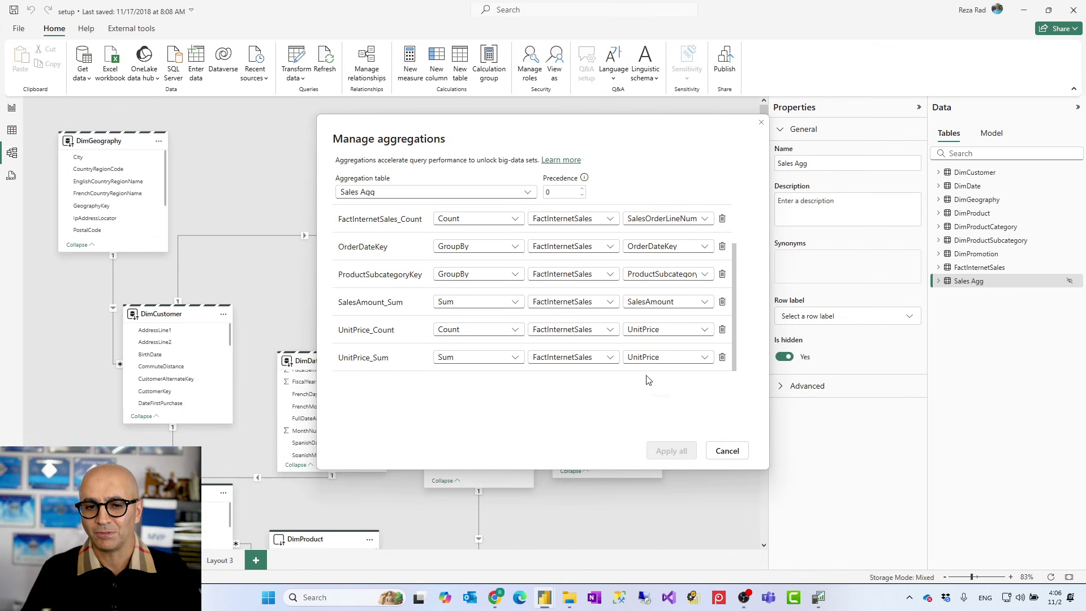
left_click(728, 452)
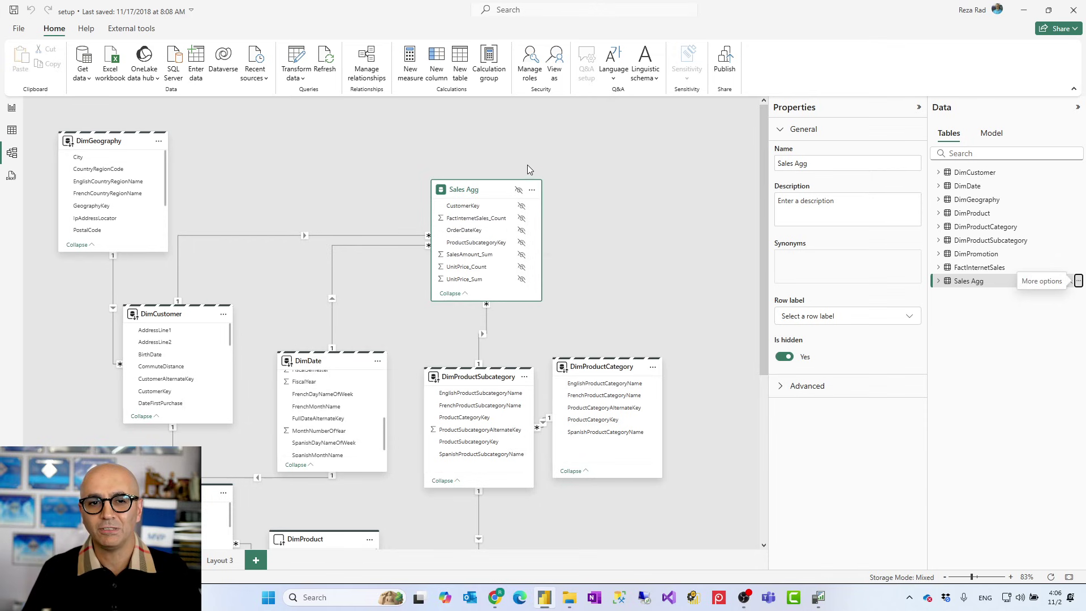
Step: Open the Power Query Editor and bring up the settings of the Grouped Rows step in the Sales Agg query
left_click(295, 56)
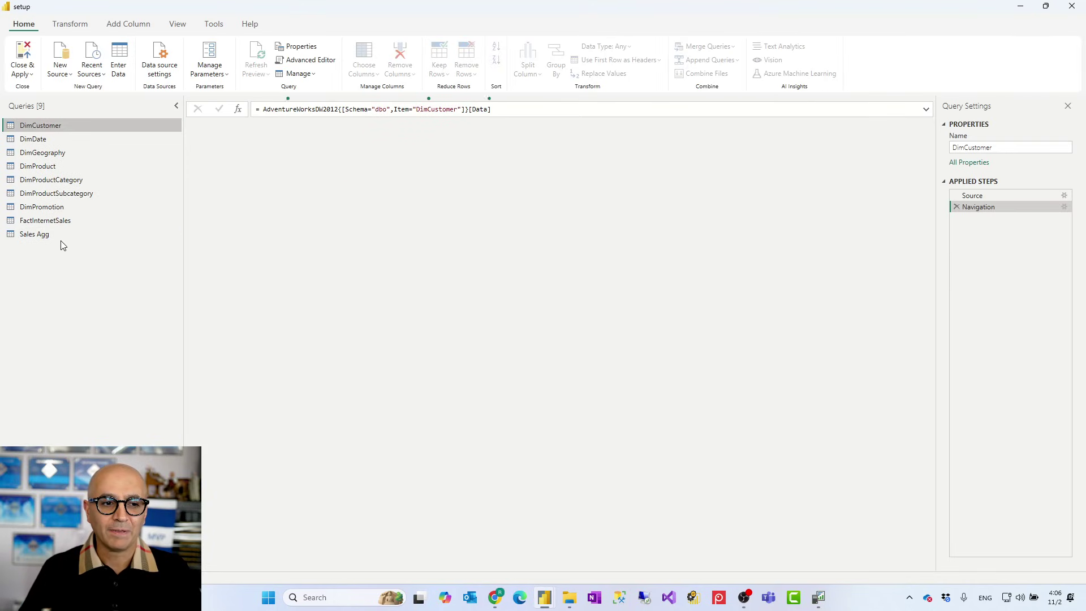
left_click(34, 236)
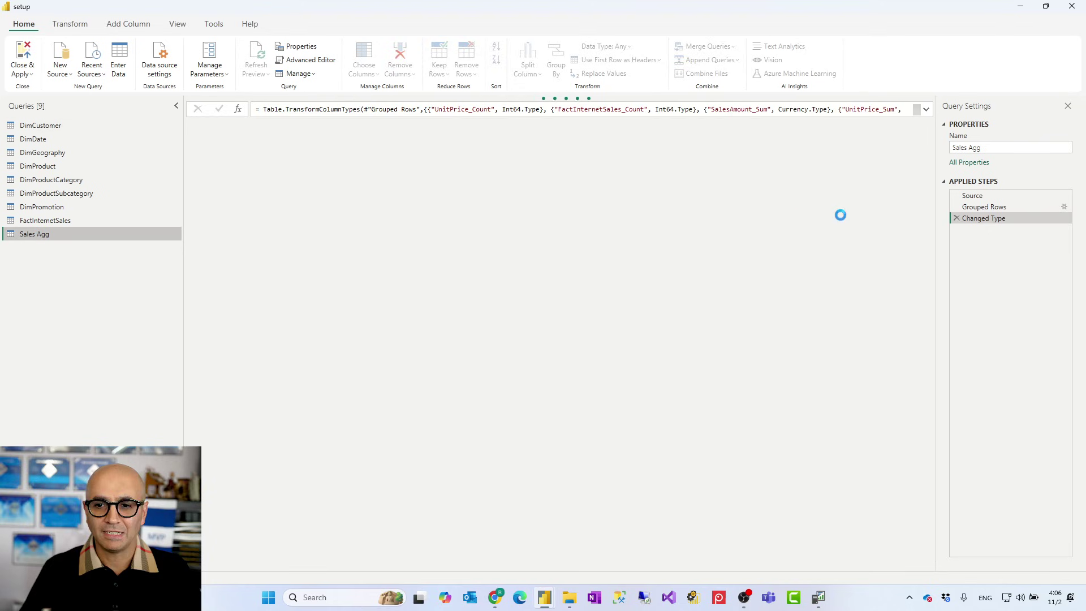
left_click(1064, 209)
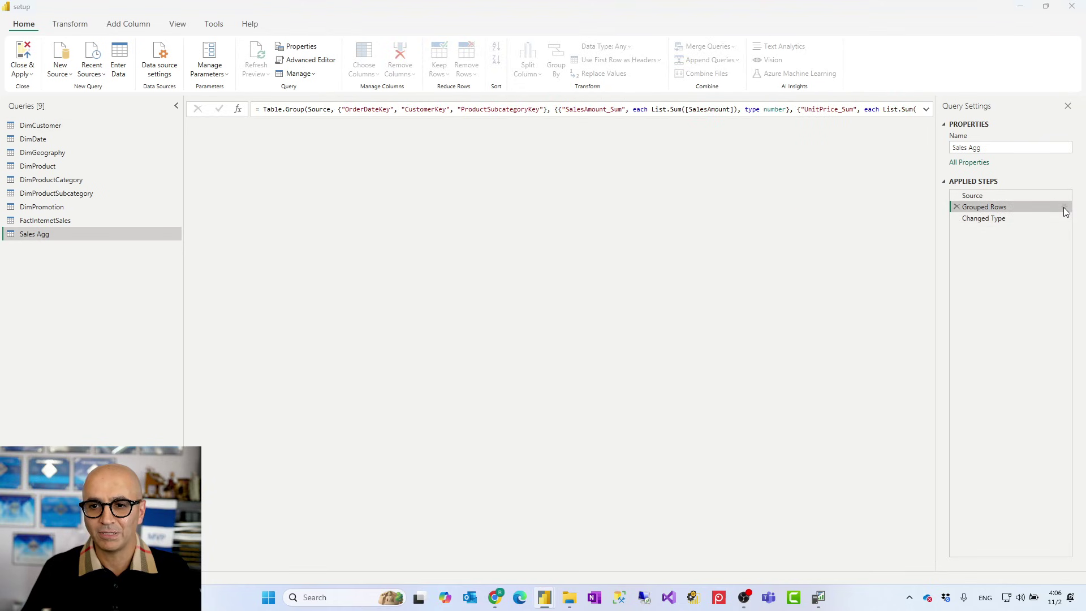
Step: Review the grouping columns and aggregations of the Sales Agg query's Grouped Rows step, cancel without changes, and close the Power Query Editor
left_click(1065, 208)
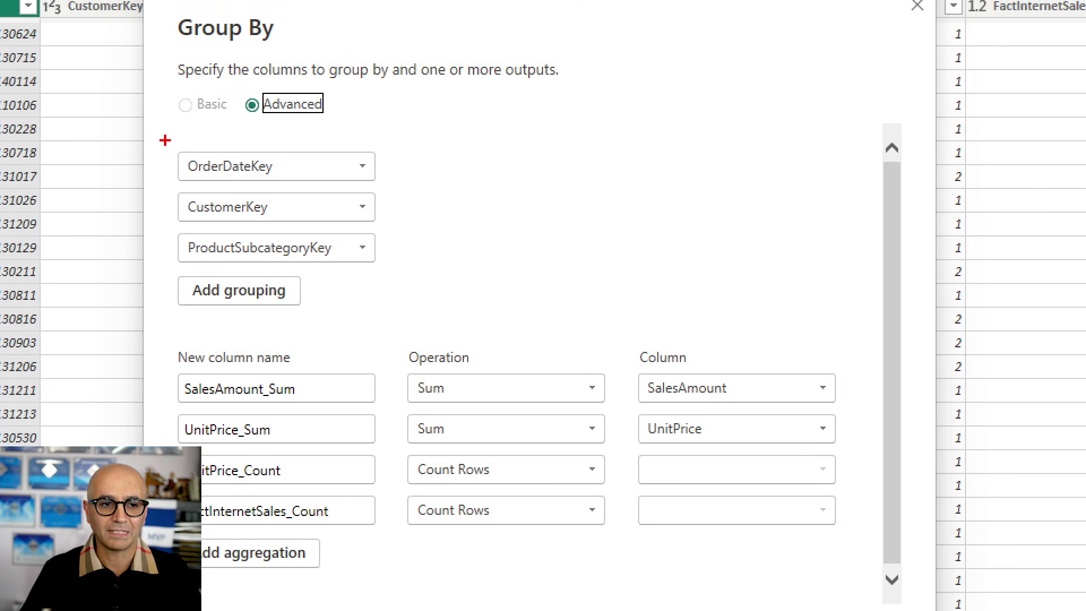
mouse_move(165, 140)
left_mouse_down()
mouse_move(402, 250)
mouse_move(421, 269)
left_mouse_up()
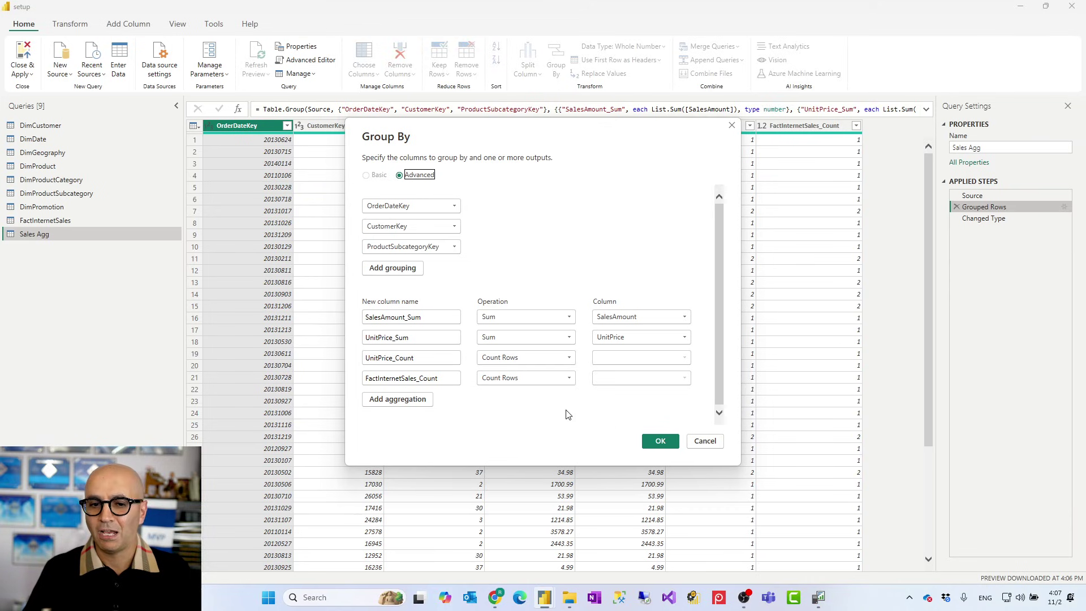
left_click(707, 442)
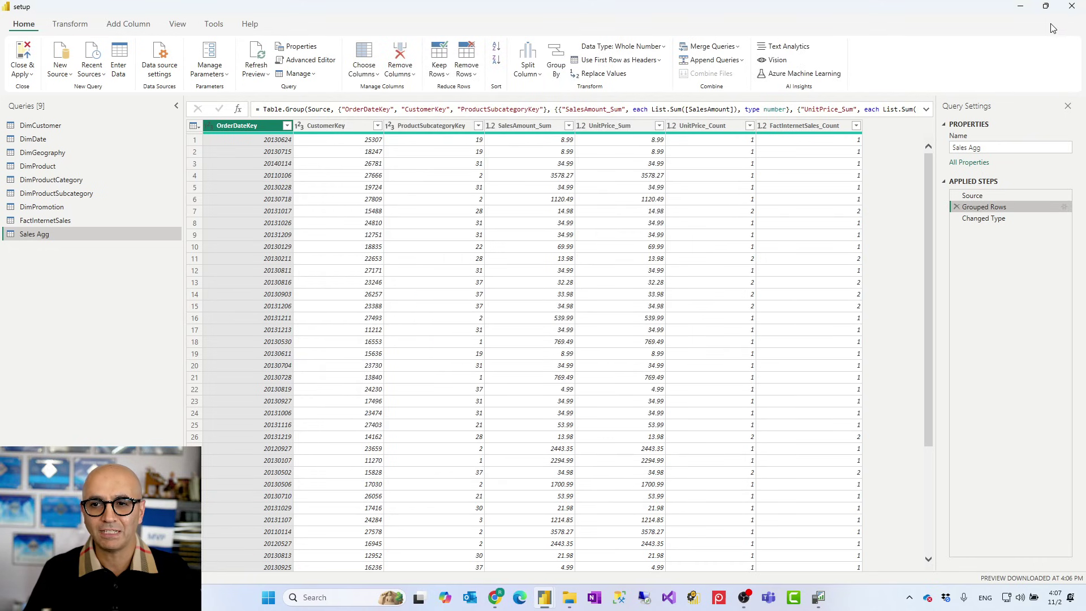
left_click(1071, 6)
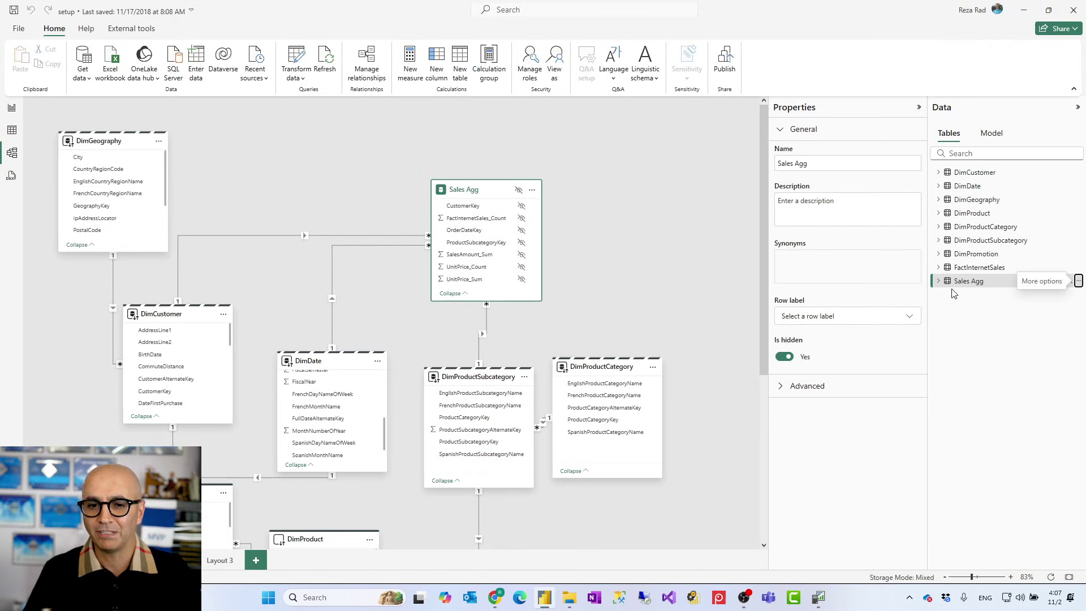
Step: Check the storage mode of the Sales Agg table and open its Manage aggregations settings
left_click(785, 392)
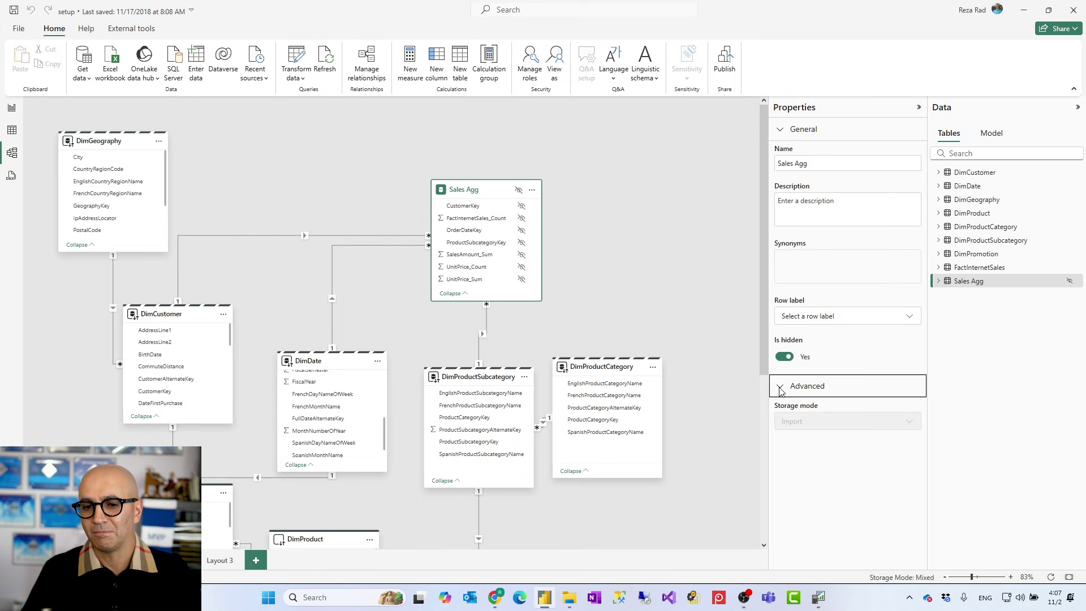
left_click(782, 392)
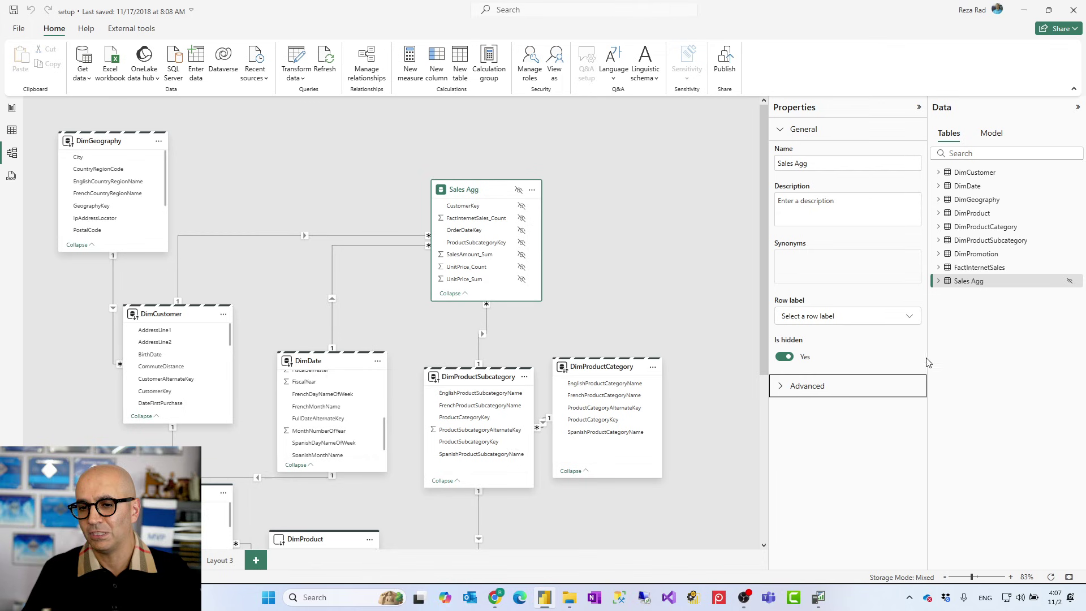
left_click(1079, 285)
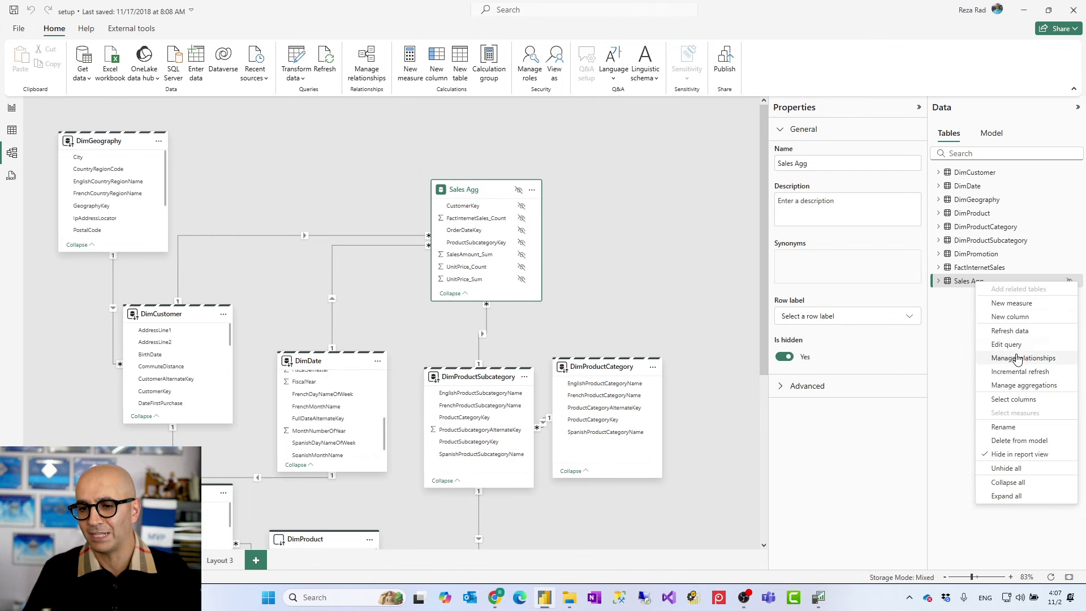
left_click(1022, 386)
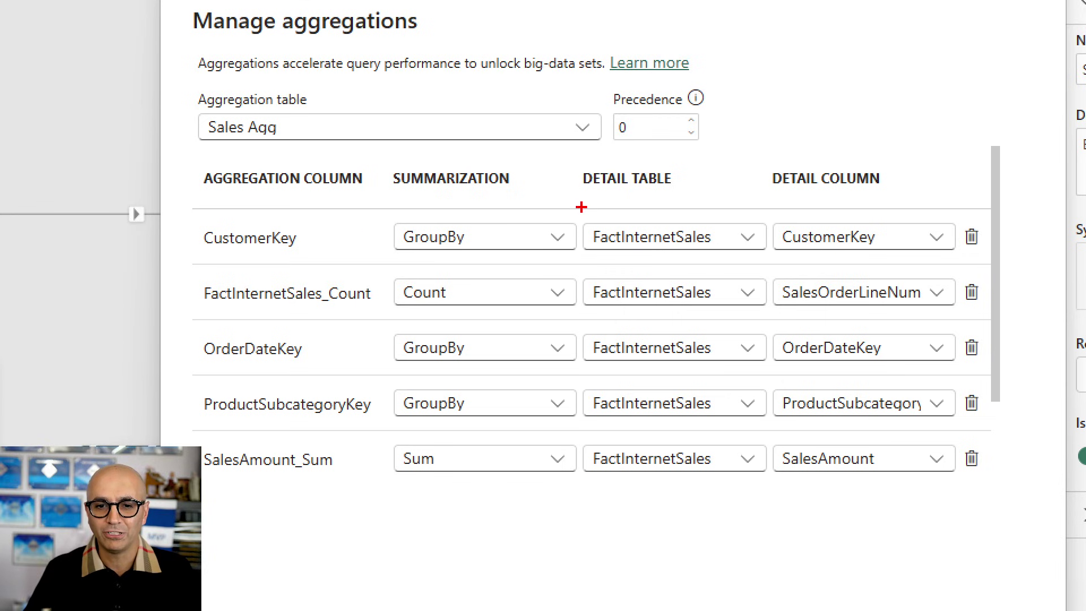
Step: Review the detail table, GroupBy key mappings and precedence of the Sales Agg aggregations, and close the settings without applying changes
mouse_move(583, 197)
left_mouse_down()
mouse_move(609, 267)
mouse_move(757, 400)
mouse_move(783, 473)
mouse_move(778, 524)
left_mouse_up()
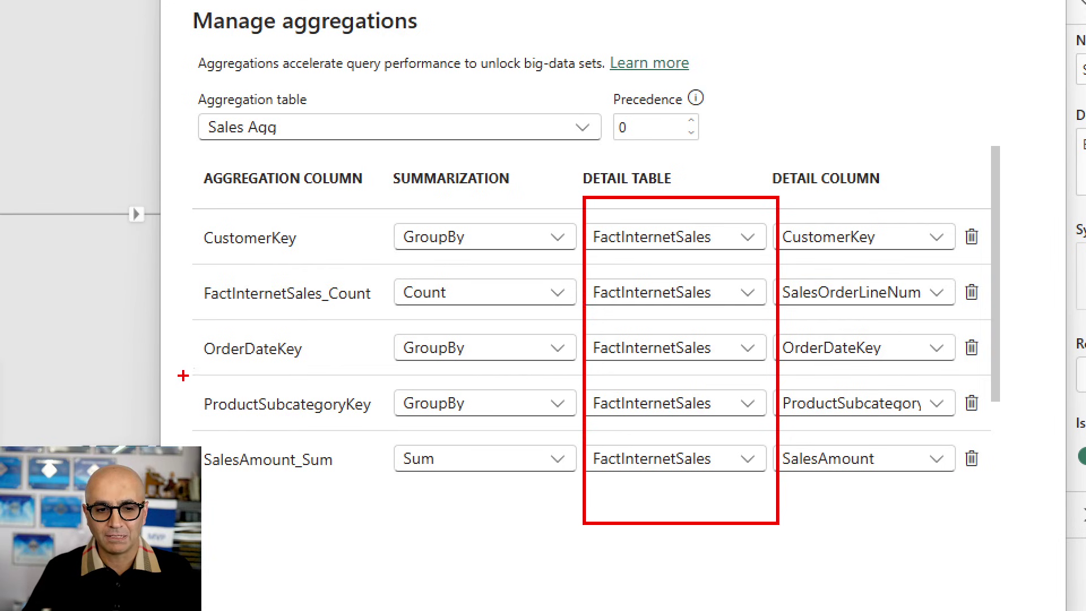
mouse_move(187, 331)
left_mouse_down()
mouse_move(503, 417)
mouse_move(481, 428)
left_mouse_up()
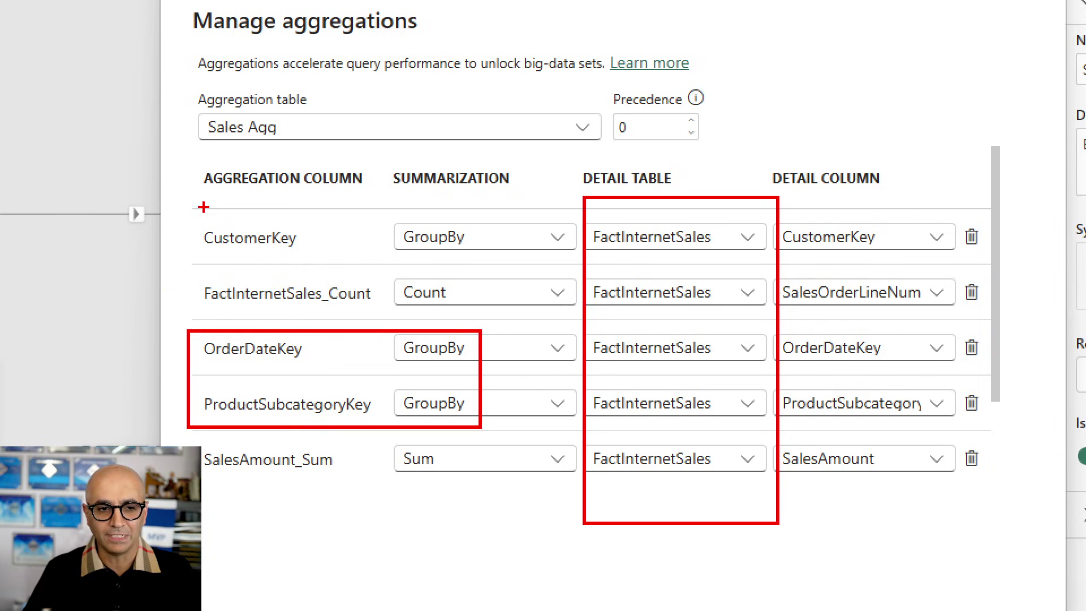
mouse_move(177, 222)
left_mouse_down()
mouse_move(369, 256)
mouse_move(480, 262)
left_mouse_up()
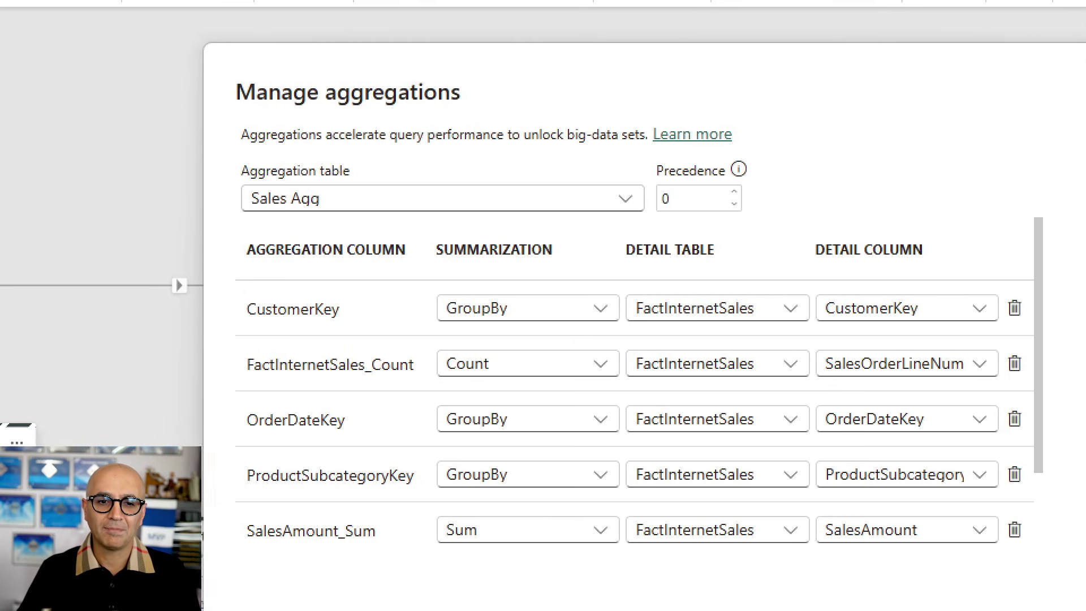
mouse_move(652, 152)
left_mouse_down()
mouse_move(672, 177)
mouse_move(770, 226)
left_mouse_up()
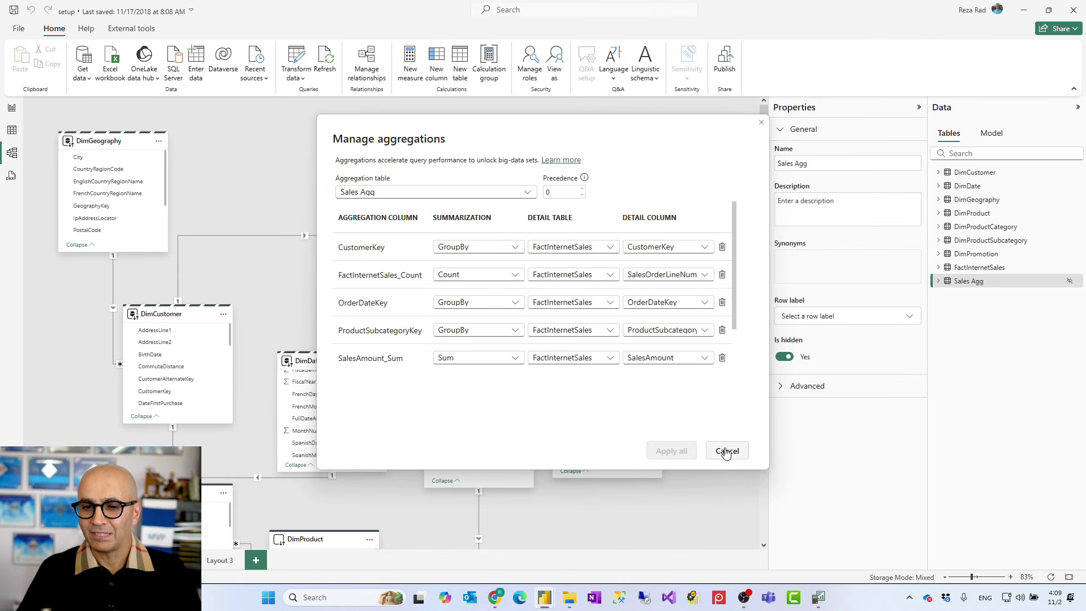
left_click(762, 125)
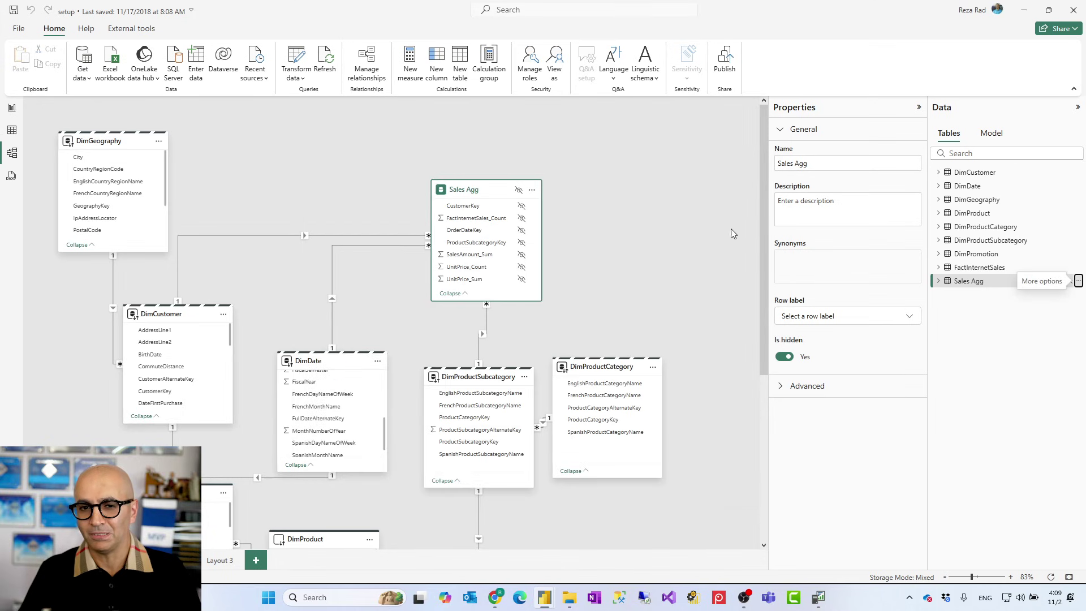
Step: Go to the report view and delete the existing bar chart from Page 6
left_click(11, 107)
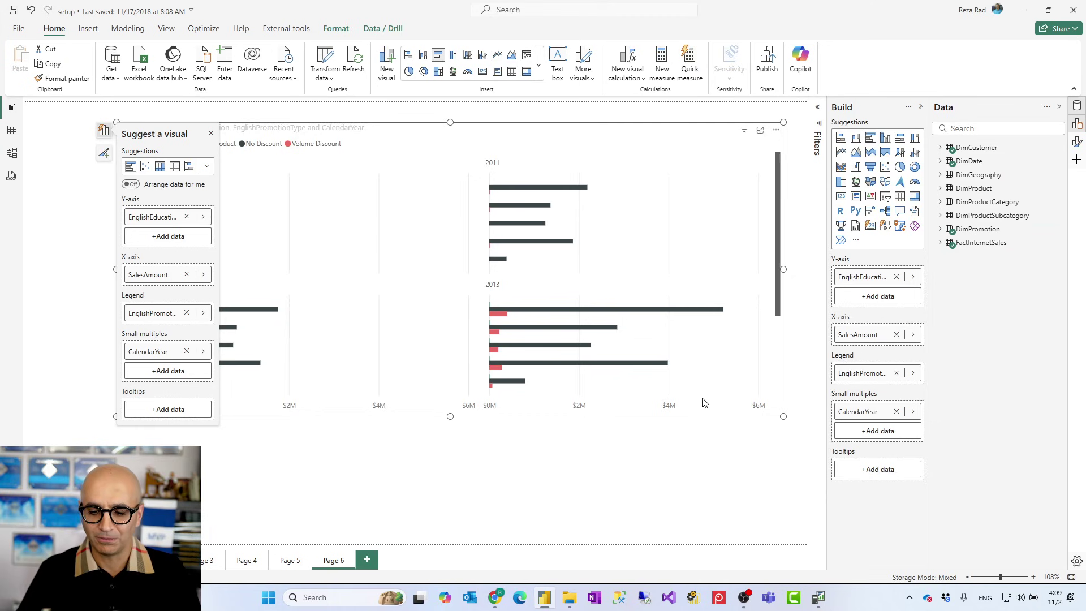
key("Delete")
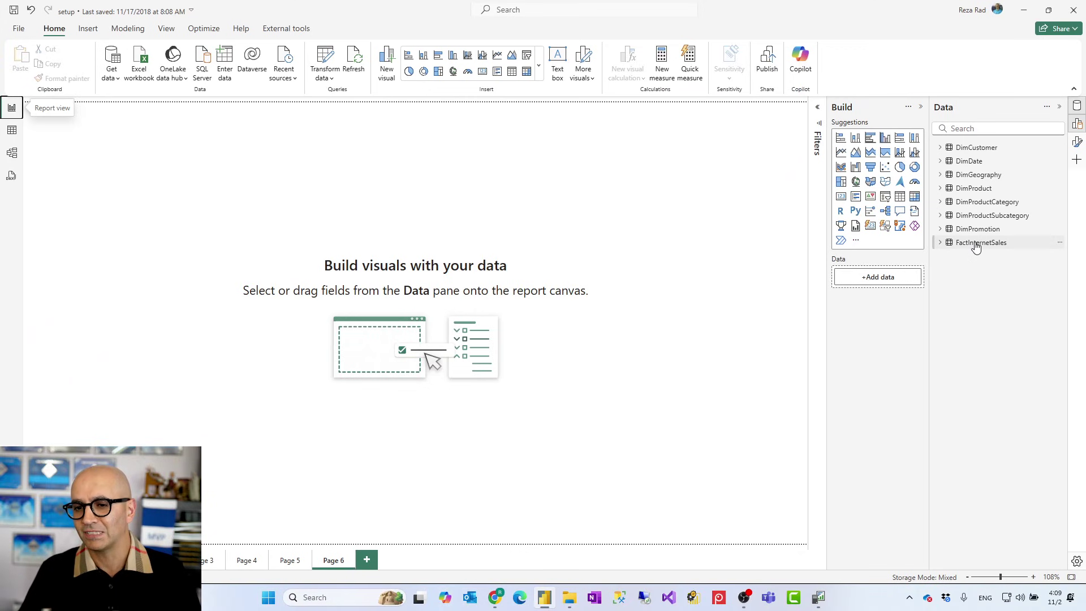
mouse_move(976, 247)
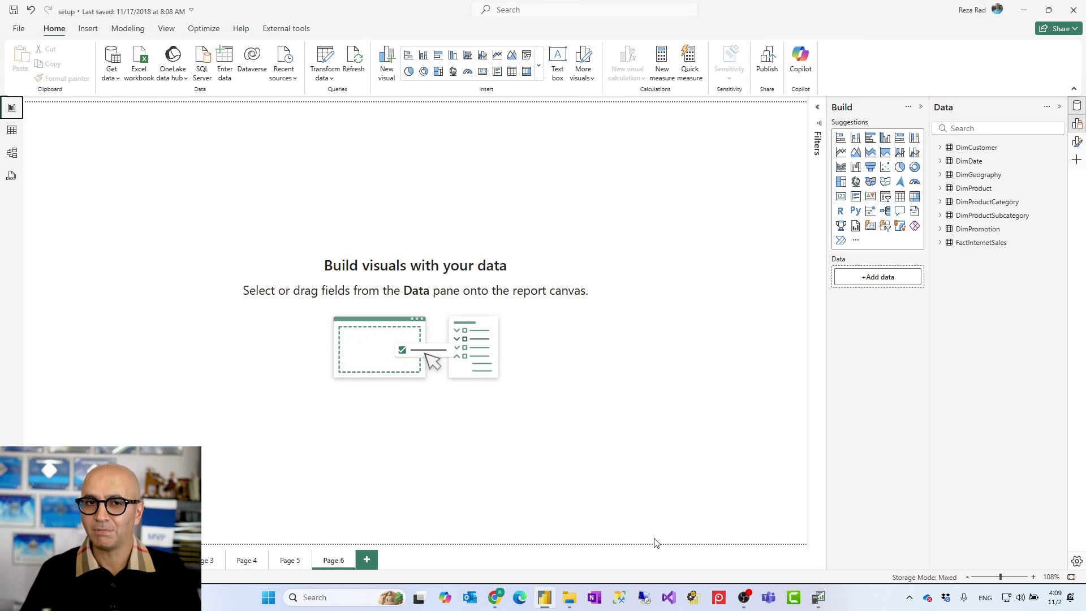
Step: Switch to SQL Server Profiler, start a Database Engine trace with Windows Authentication and the Power BI Desktop template, and clear its captured events
left_click(819, 597)
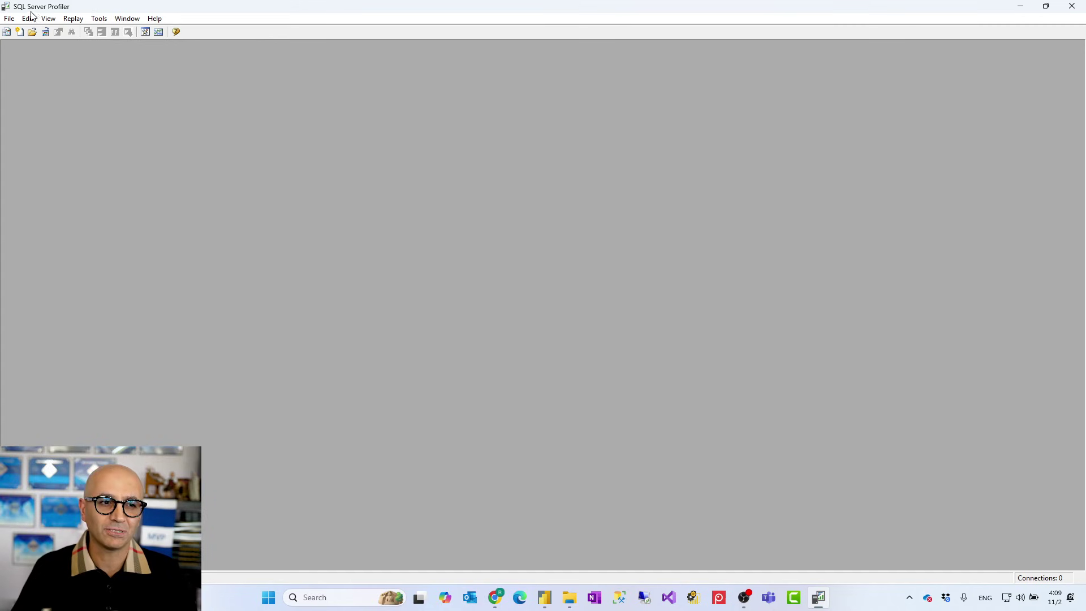
left_click(6, 32)
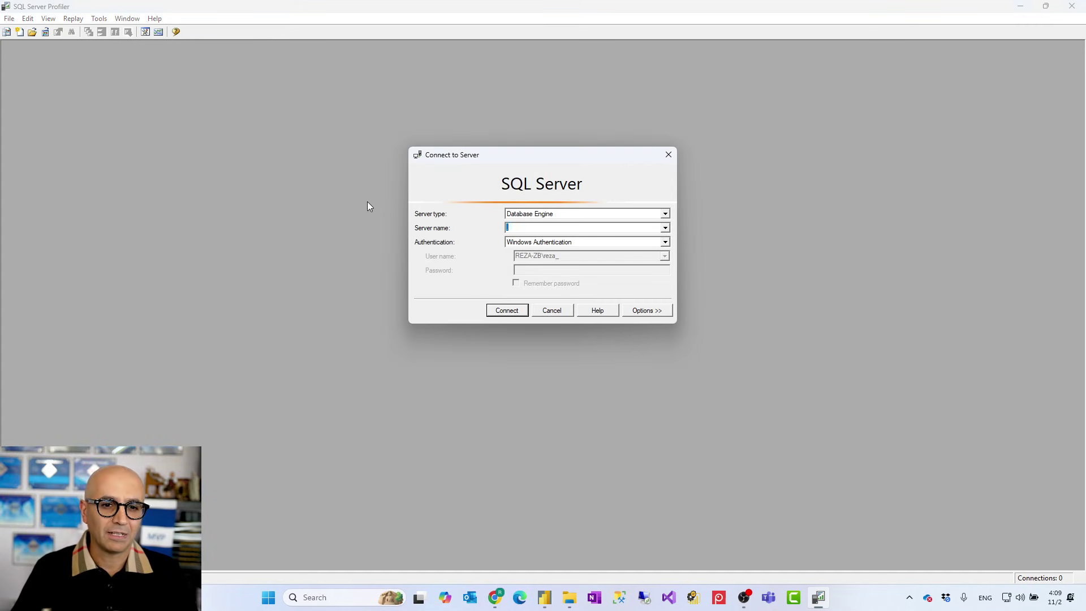
left_click(506, 310)
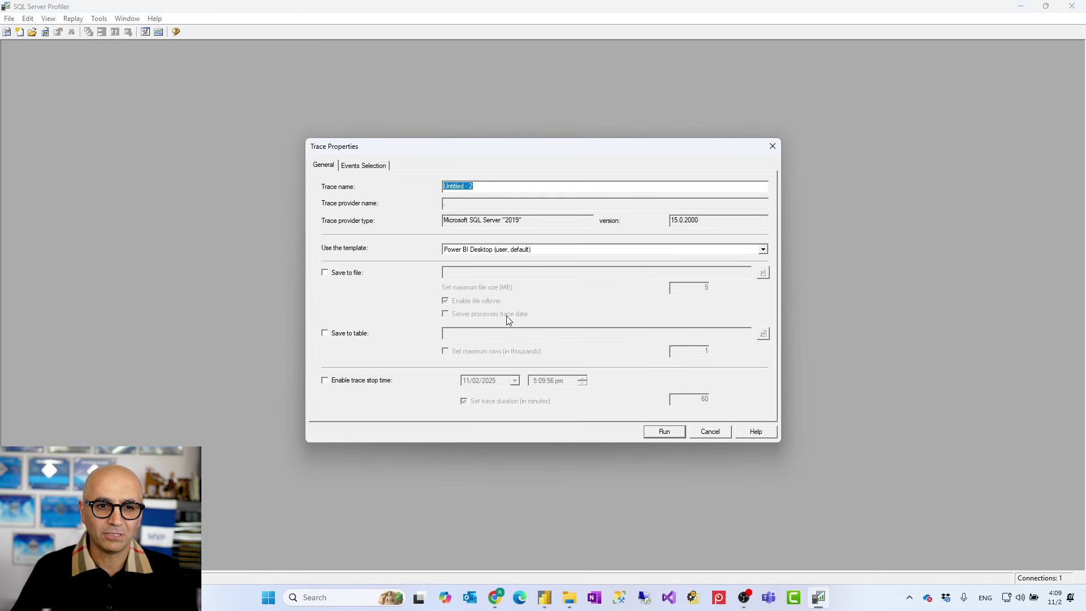
left_click(652, 431)
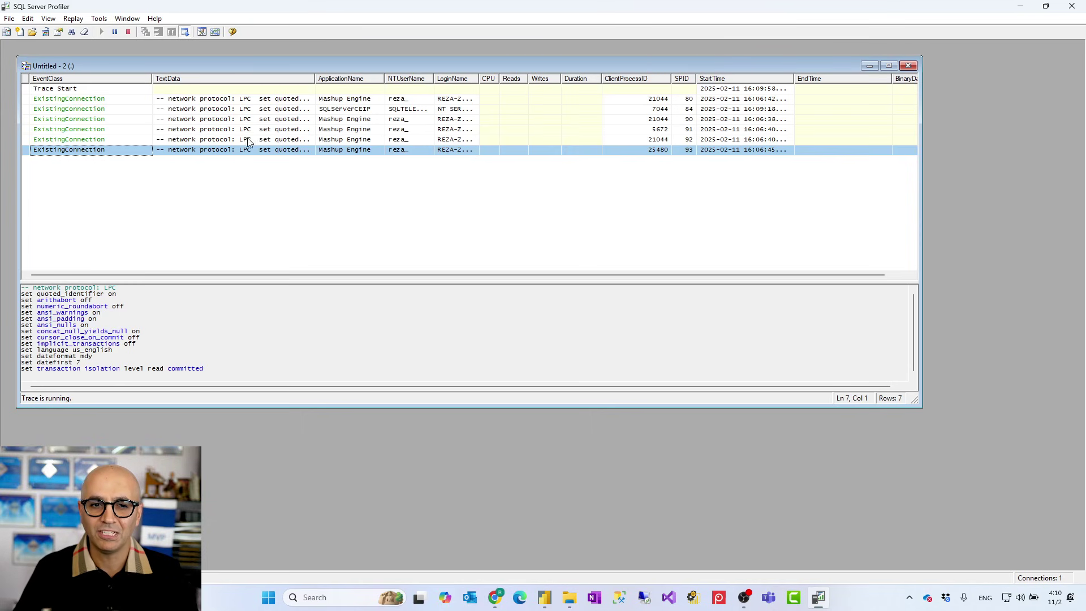
left_click(85, 32)
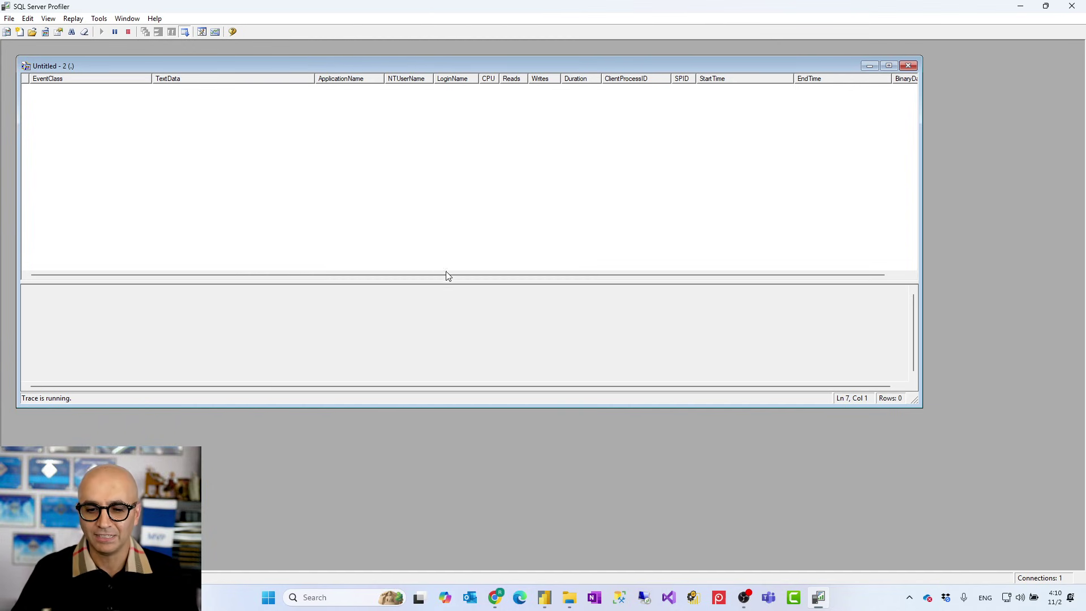
Step: Return to the setup report in Power BI Desktop and add a card on Page 6 showing SalesAmount from FactInternetSales
mouse_move(544, 603)
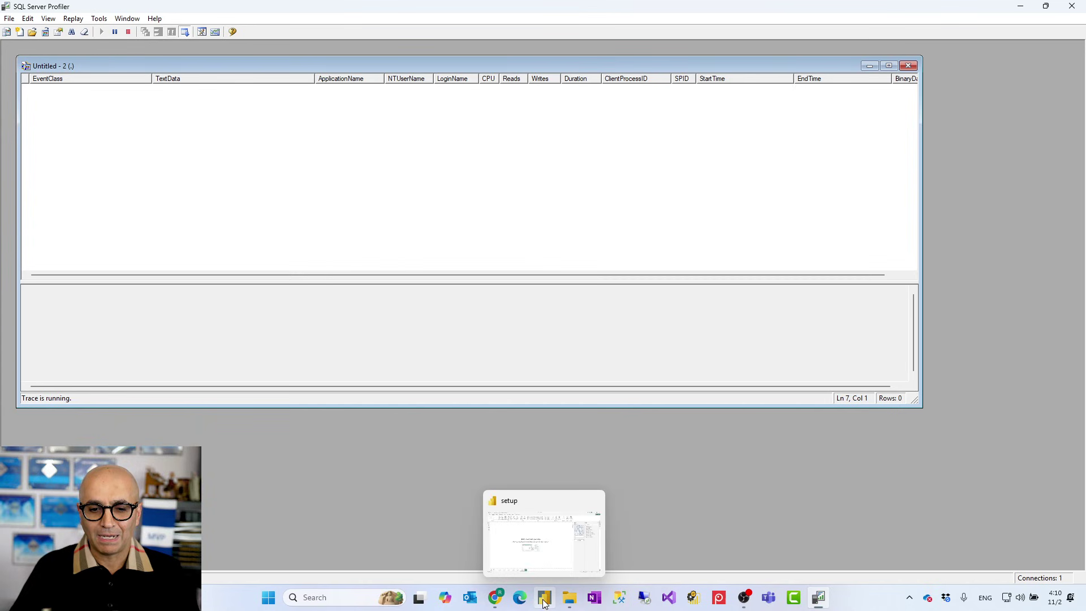
left_click(541, 559)
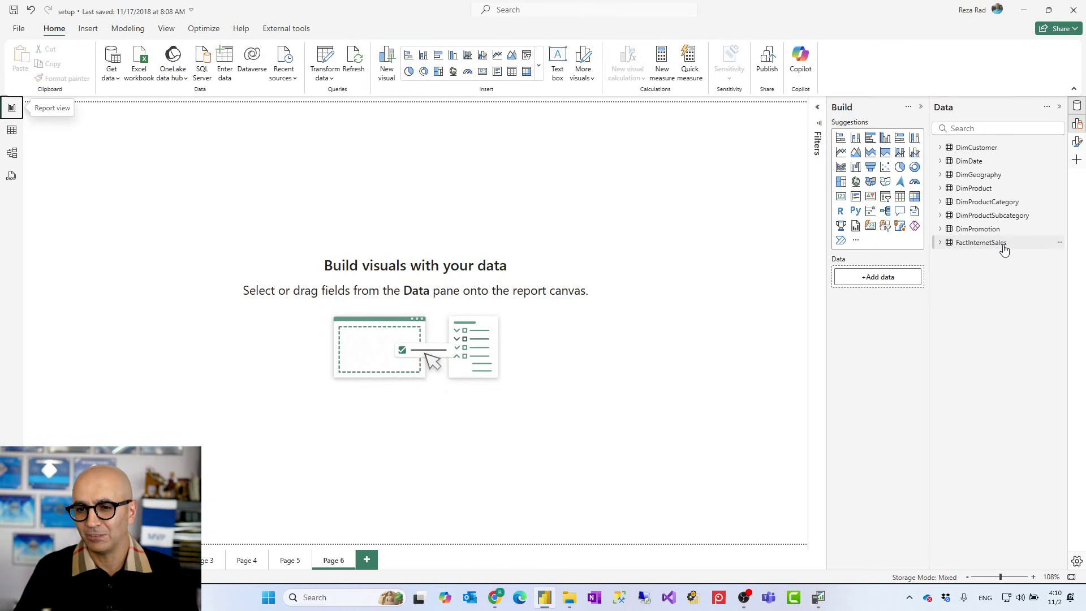
mouse_move(985, 249)
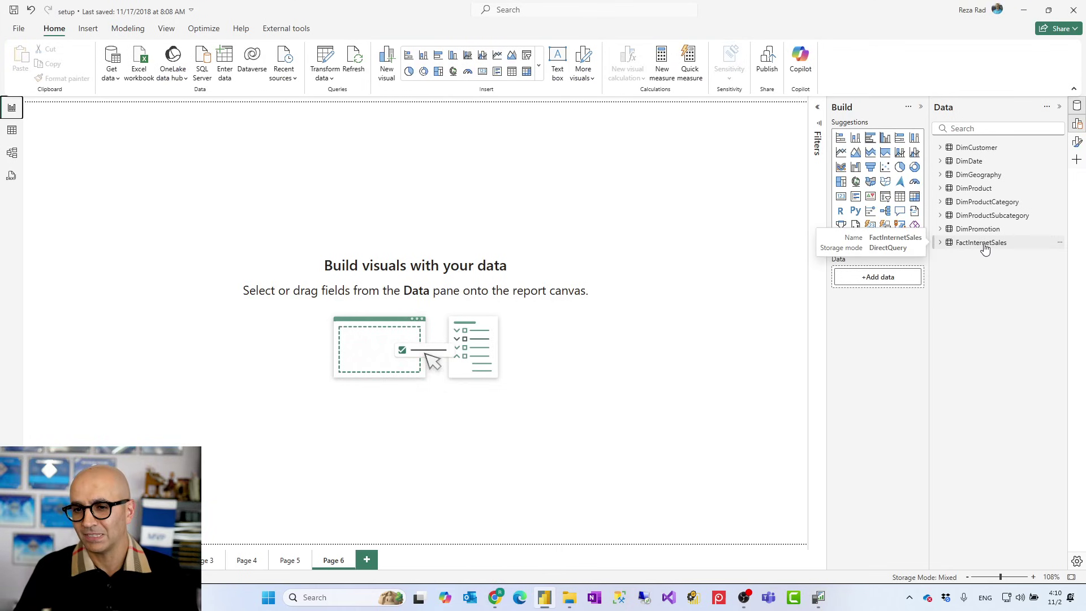
left_click(940, 242)
scroll(988, 439, "down", 1)
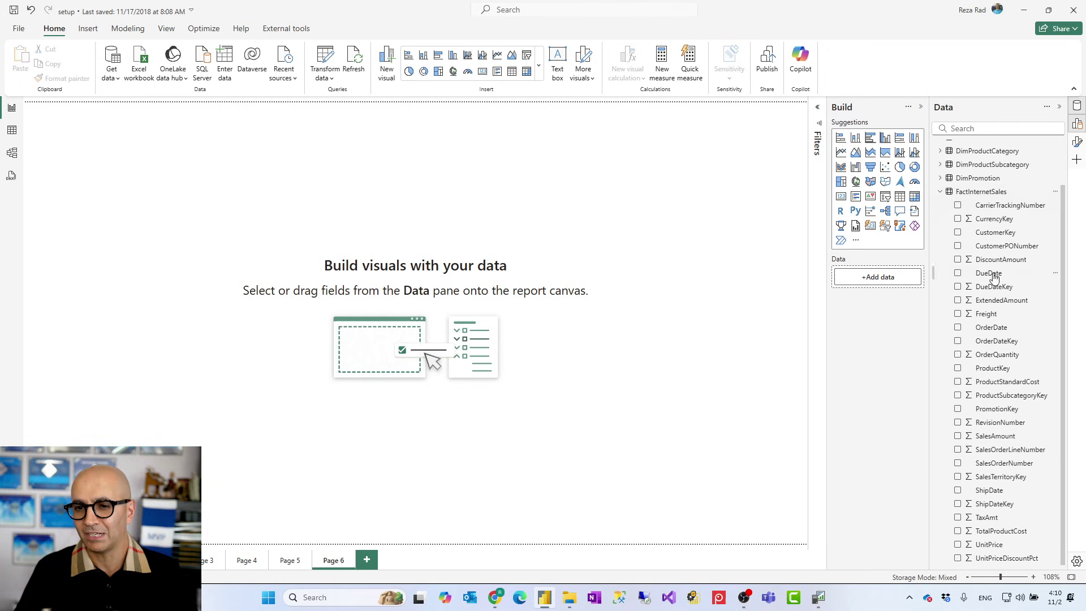
left_click_drag(1002, 437, 584, 224)
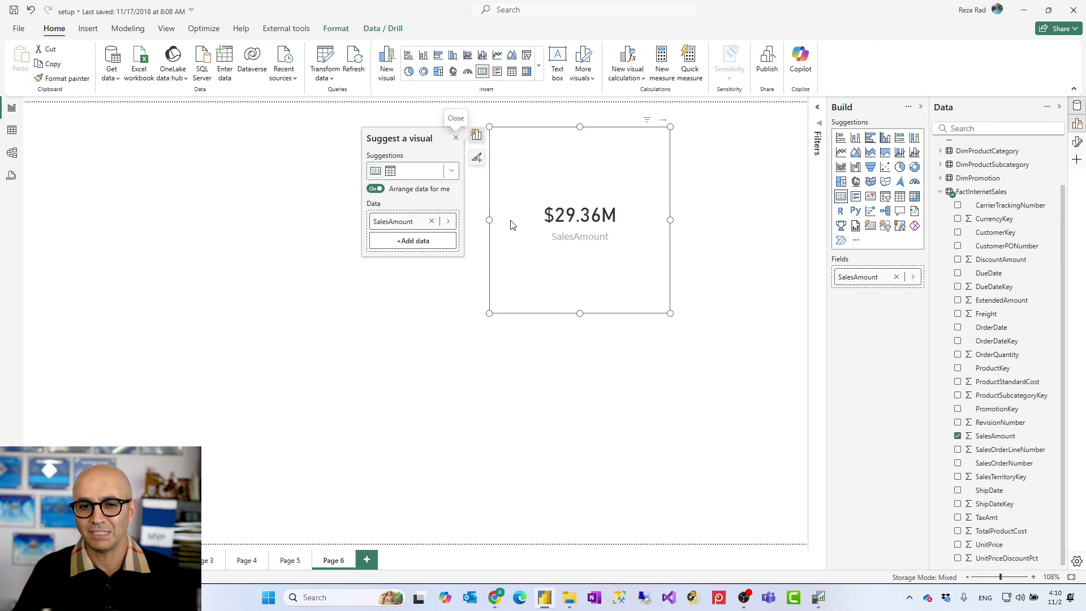
Step: Check the SQL Server Profiler trace for queries sent by the SalesAmount card, and return to the Power BI report
left_click(821, 604)
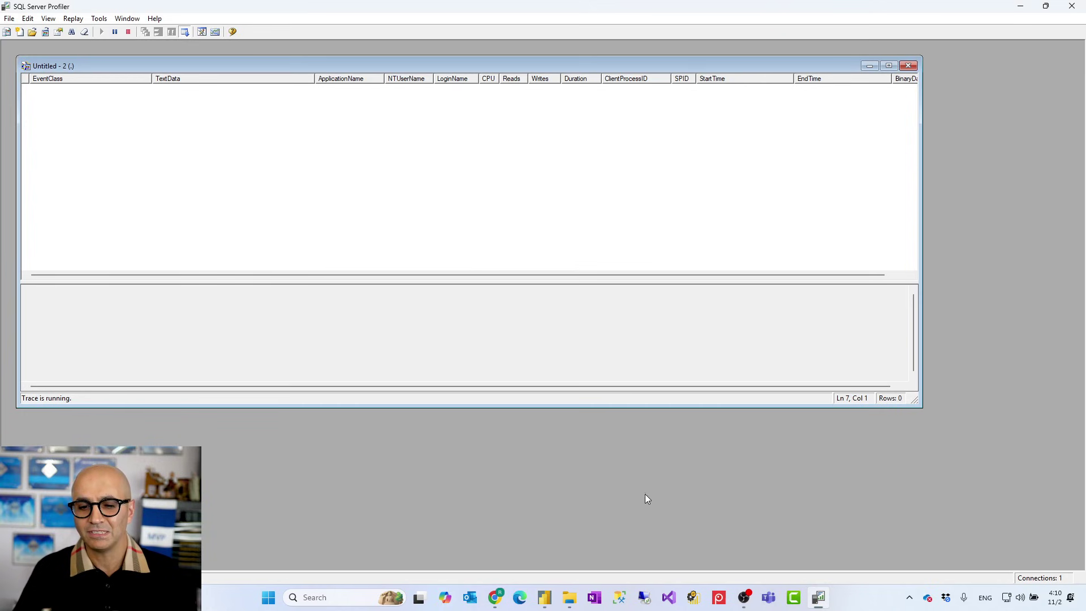
mouse_move(545, 597)
left_click(551, 568)
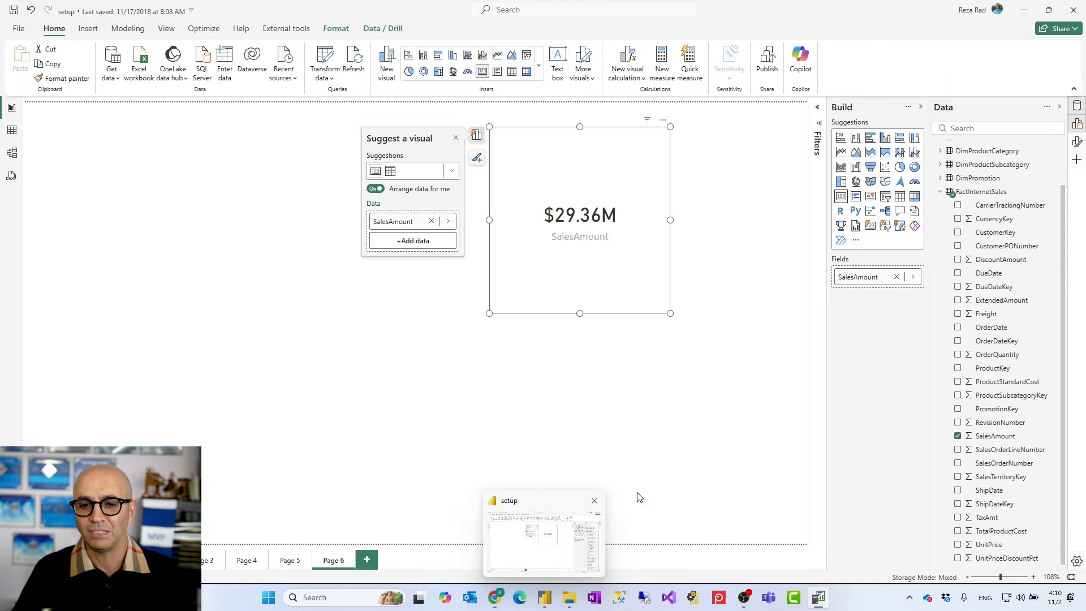
left_click(544, 598)
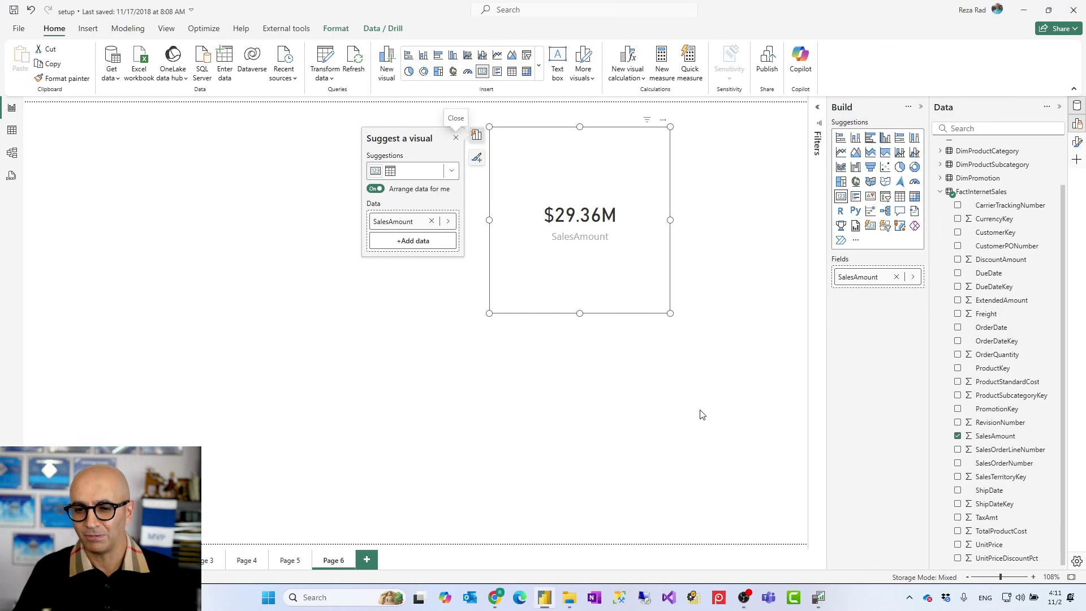
Step: Add EnglishEducation from DimCustomer to the SalesAmount visual to break sales down by education
left_click(940, 193)
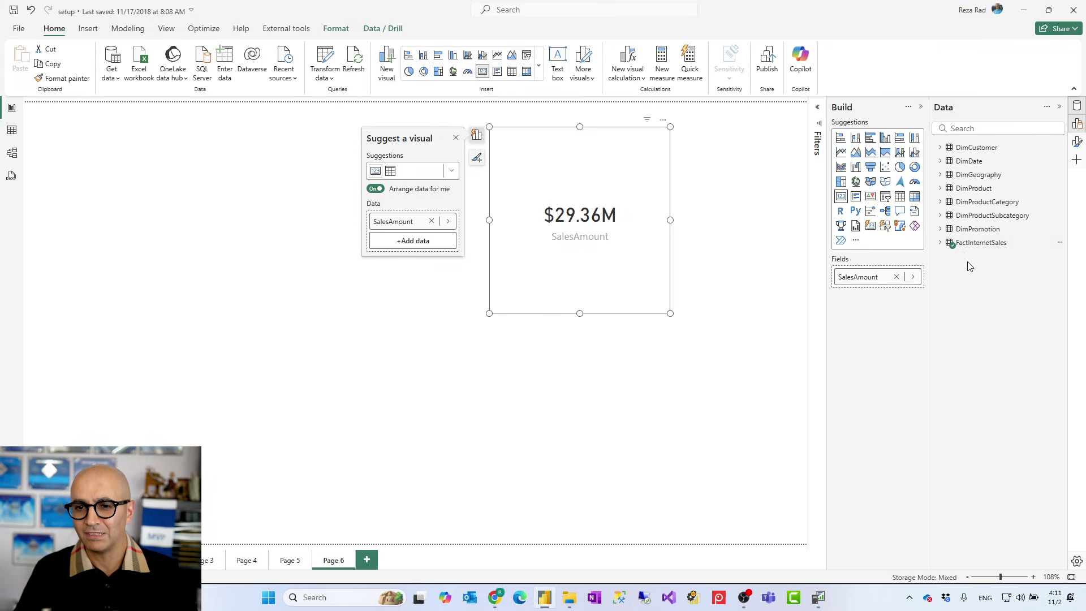
left_click(941, 148)
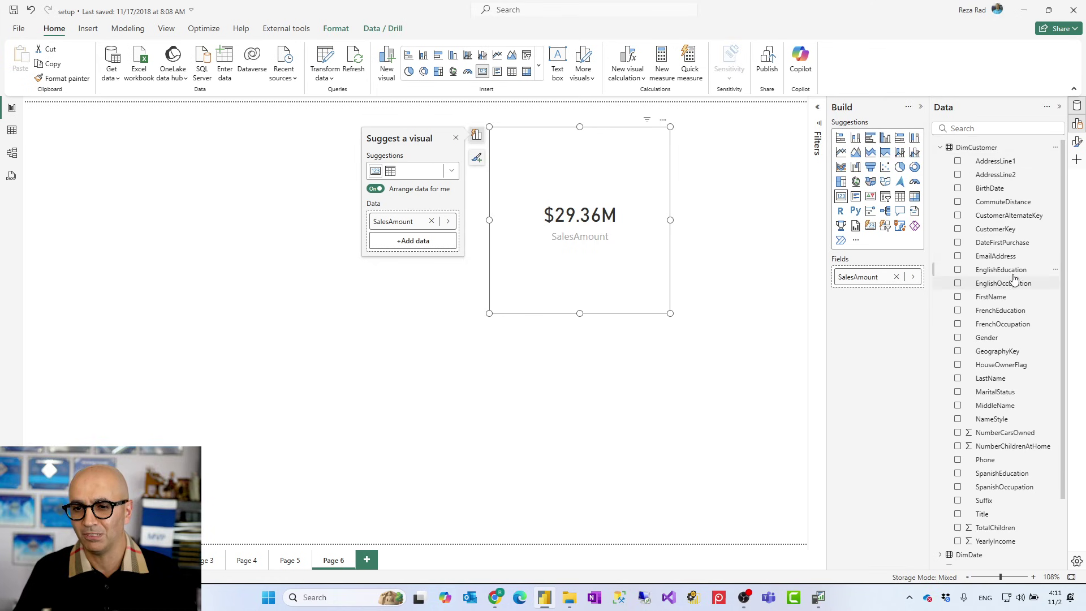
left_click_drag(1013, 275, 615, 283)
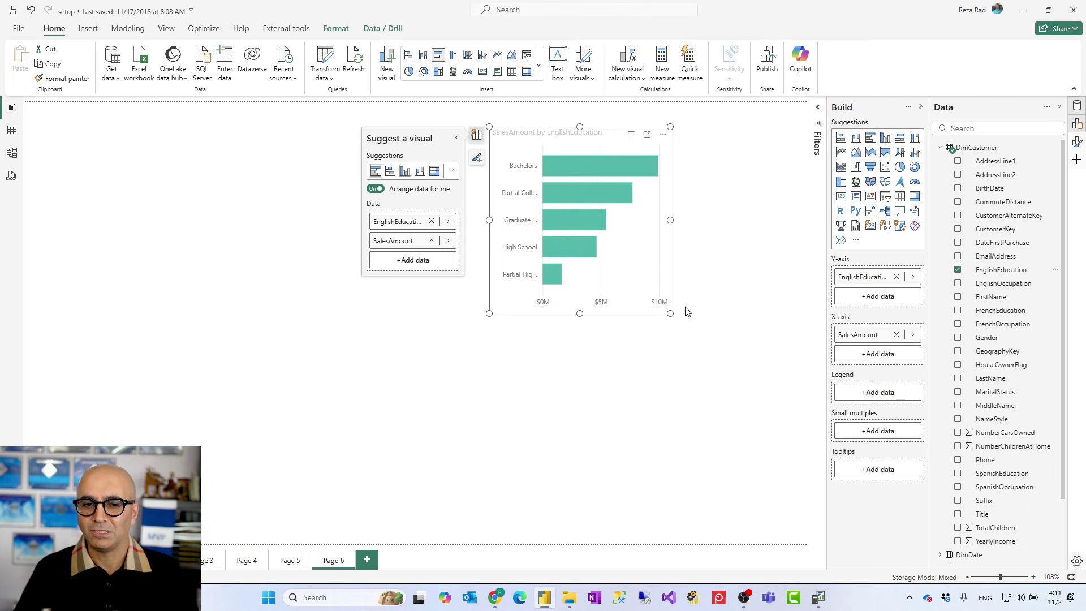
Step: Check the SQL Server Profiler trace for queries sent by the EnglishEducation chart, return to the report, and collapse the DimCustomer fields
left_click(819, 604)
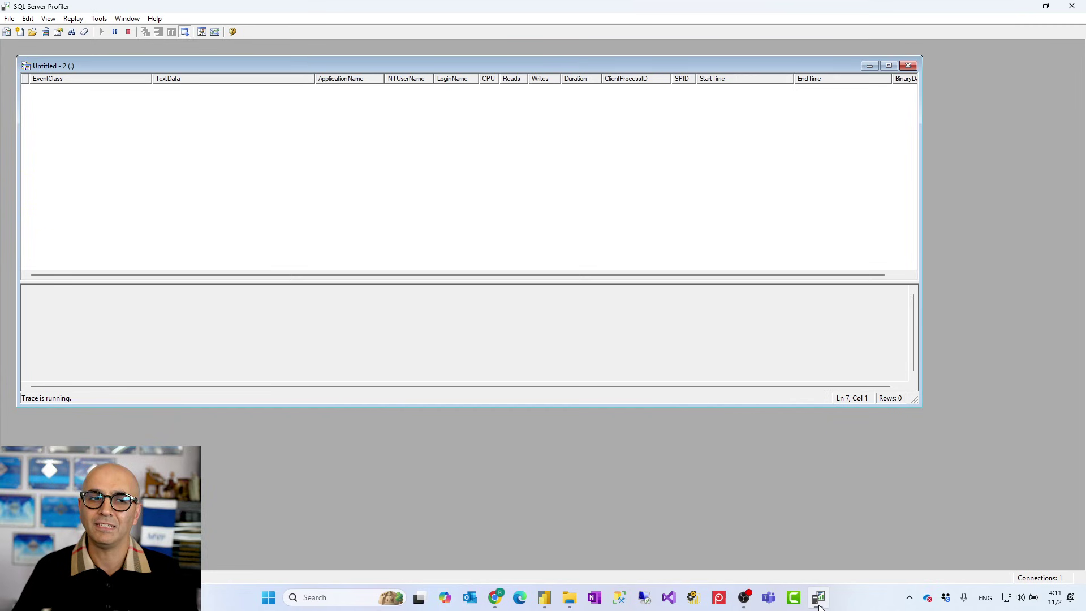
left_click(820, 603)
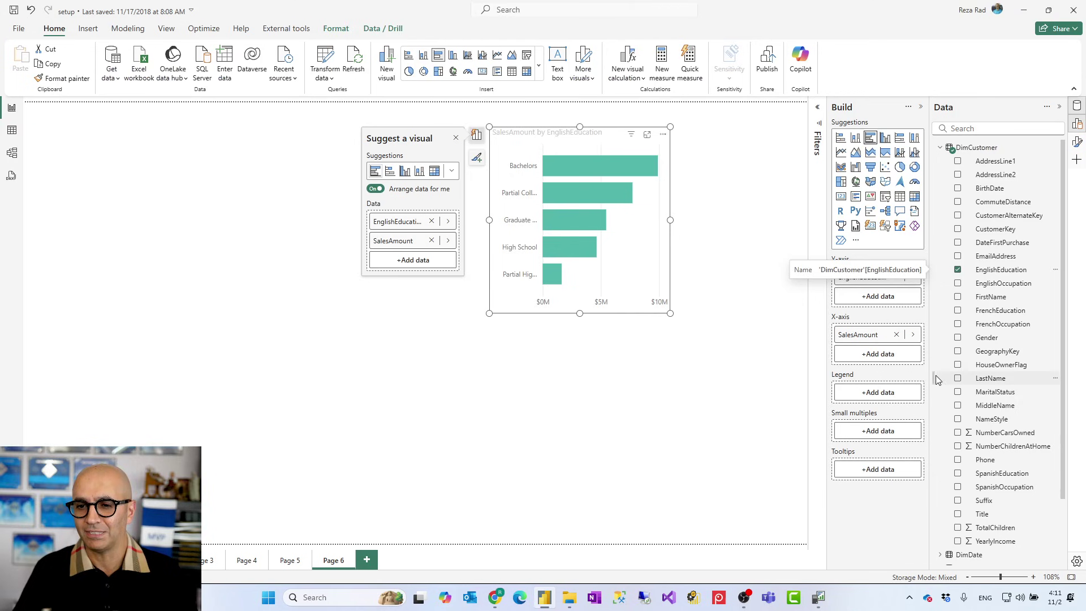
left_click(941, 150)
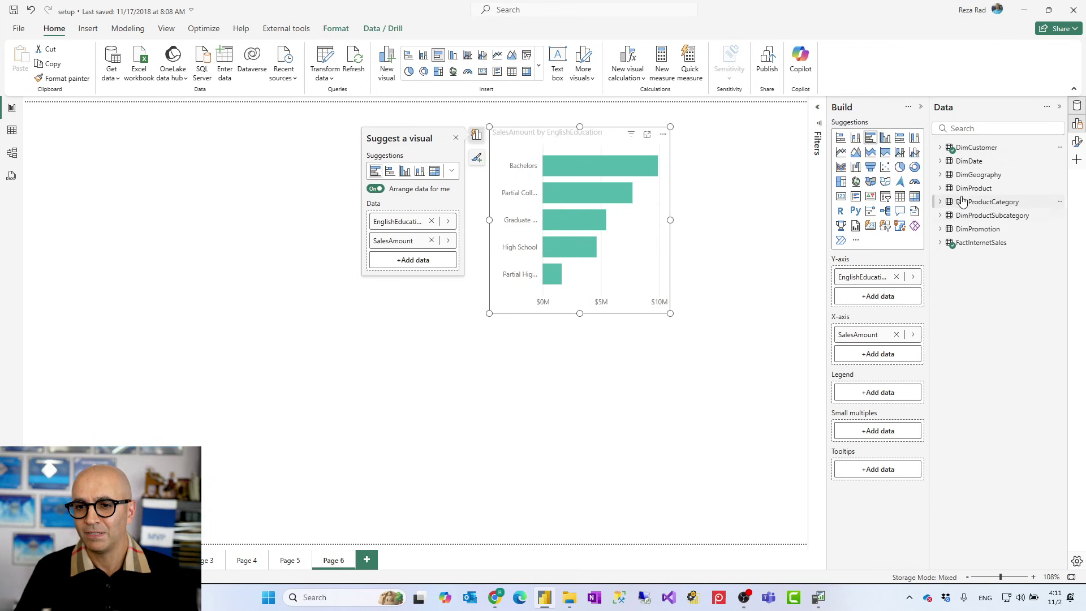
Step: Split the SalesAmount by EnglishEducation chart into small multiples by CalendarYear from DimDate, and enlarge the chart across the page
left_click(942, 162)
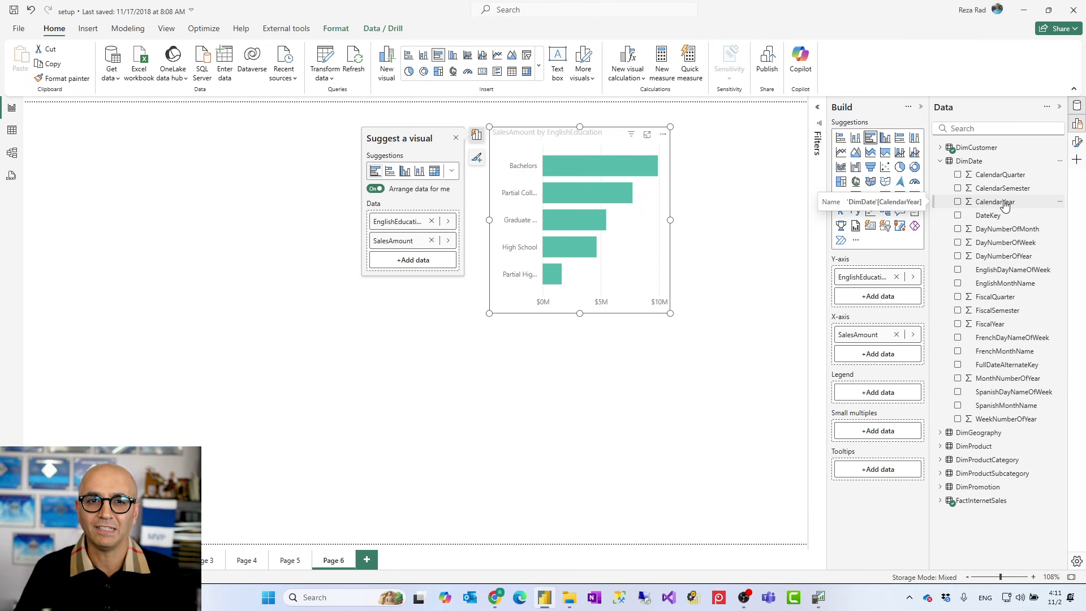
left_click_drag(1005, 205, 900, 435)
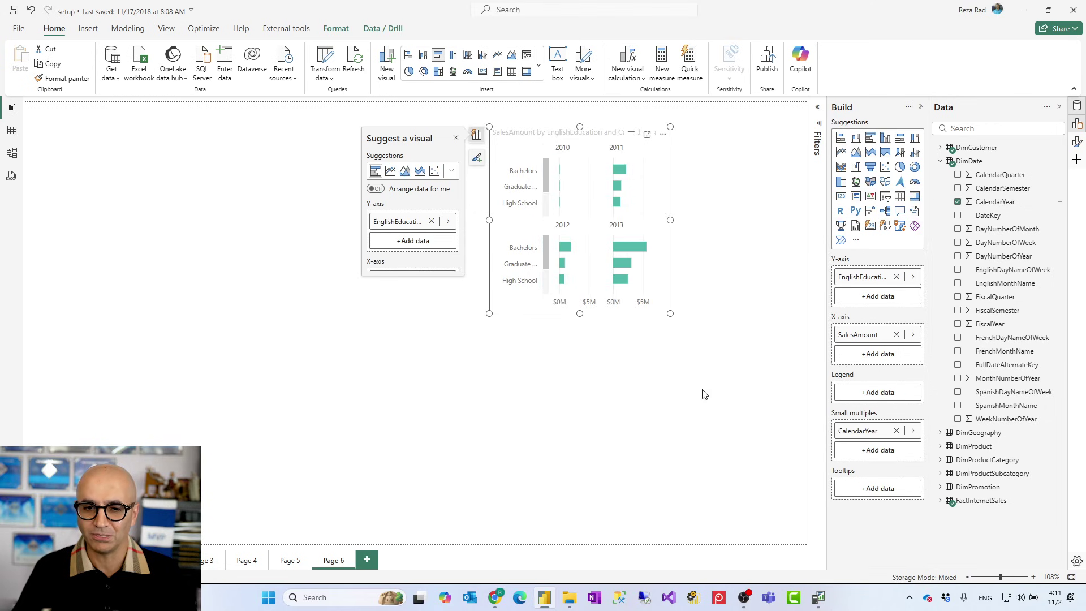
left_click_drag(489, 313, 43, 513)
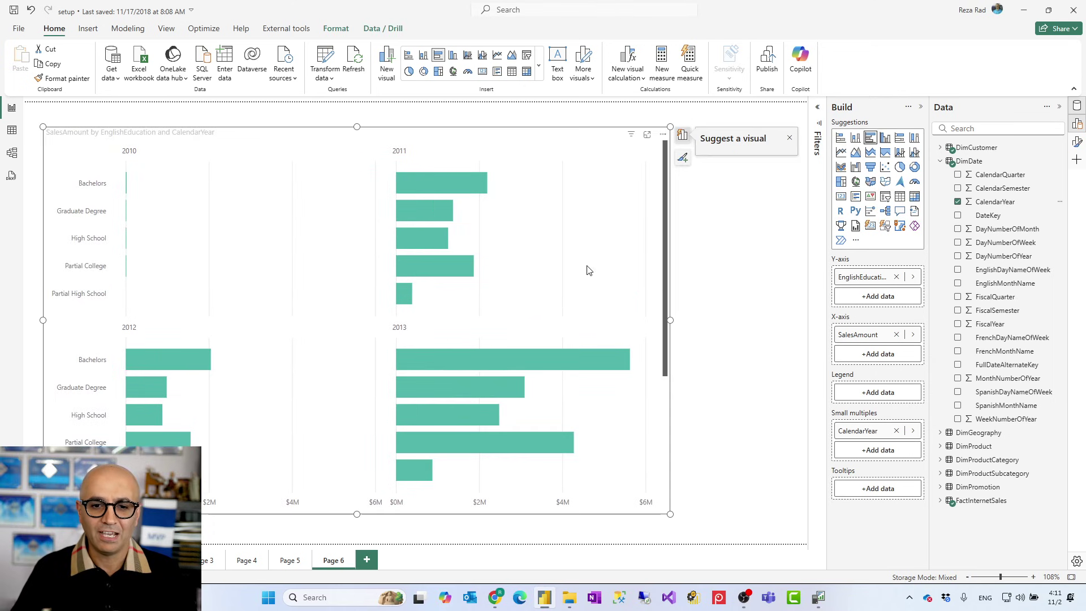
left_click_drag(670, 125, 764, 117)
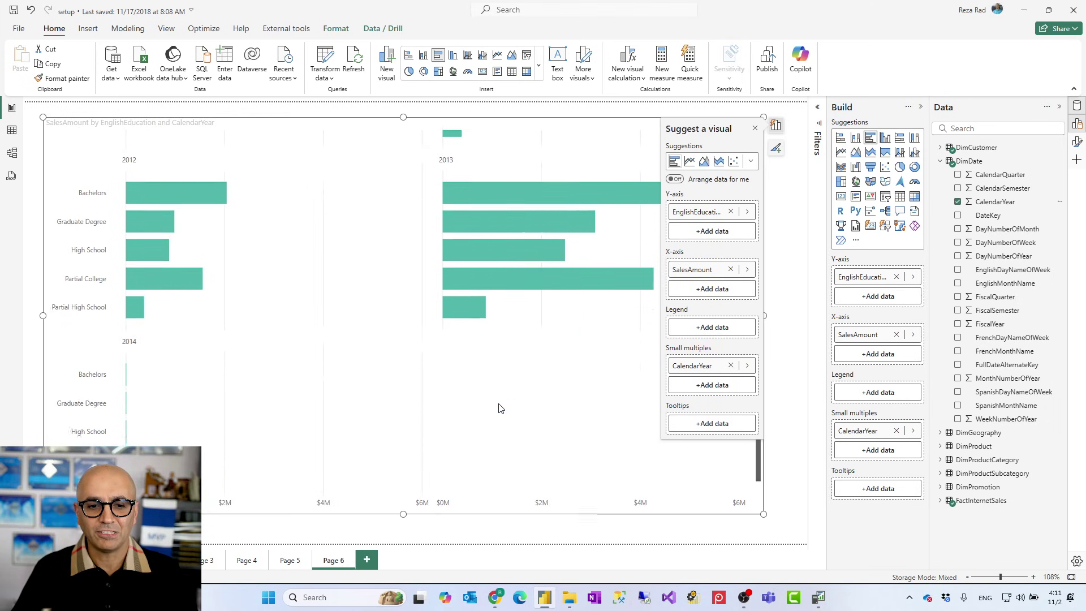
left_click(756, 131)
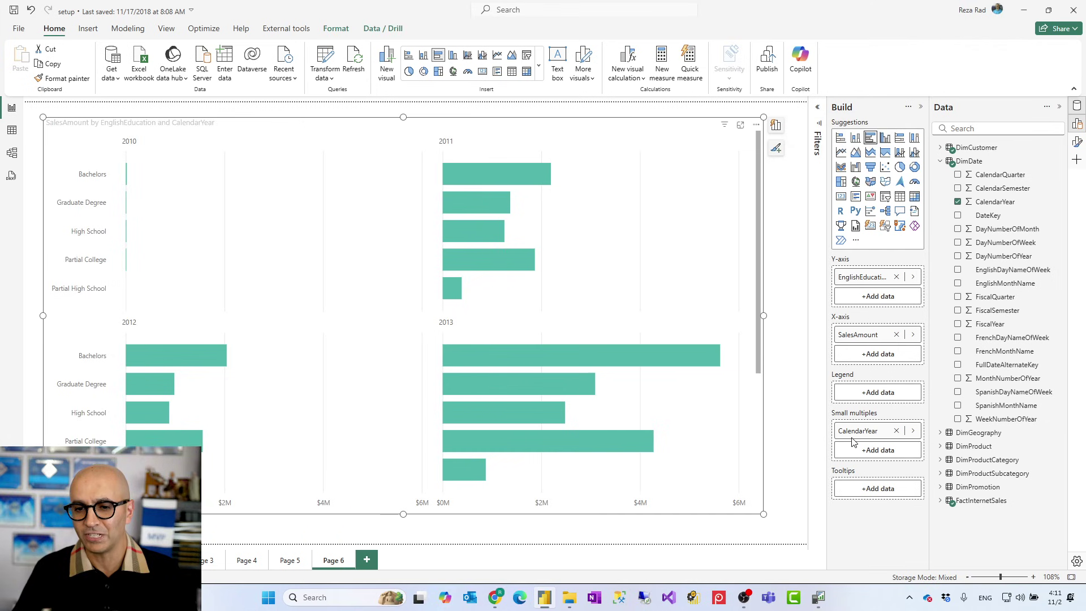
Step: Check the SQL Server Profiler trace for queries sent by the CalendarYear small multiples, and return to the Power BI report
left_click(819, 598)
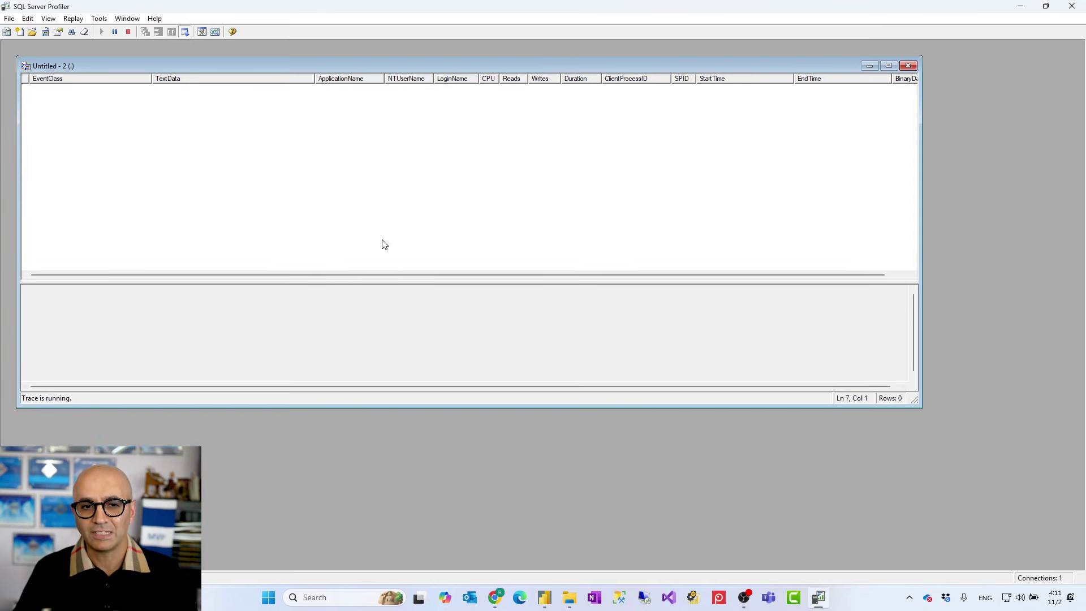
mouse_move(819, 604)
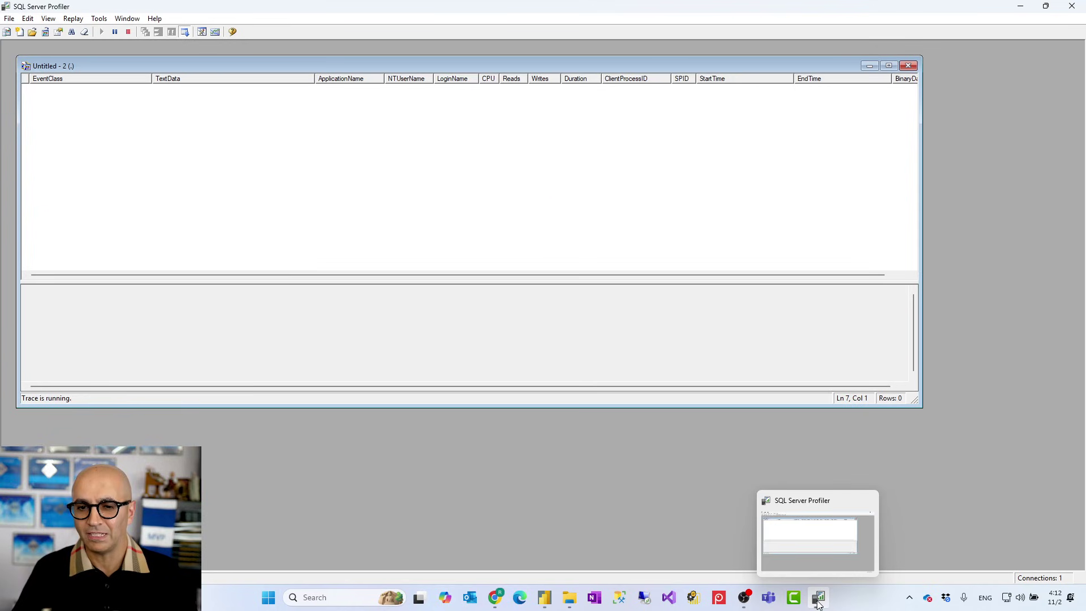
left_click(542, 603)
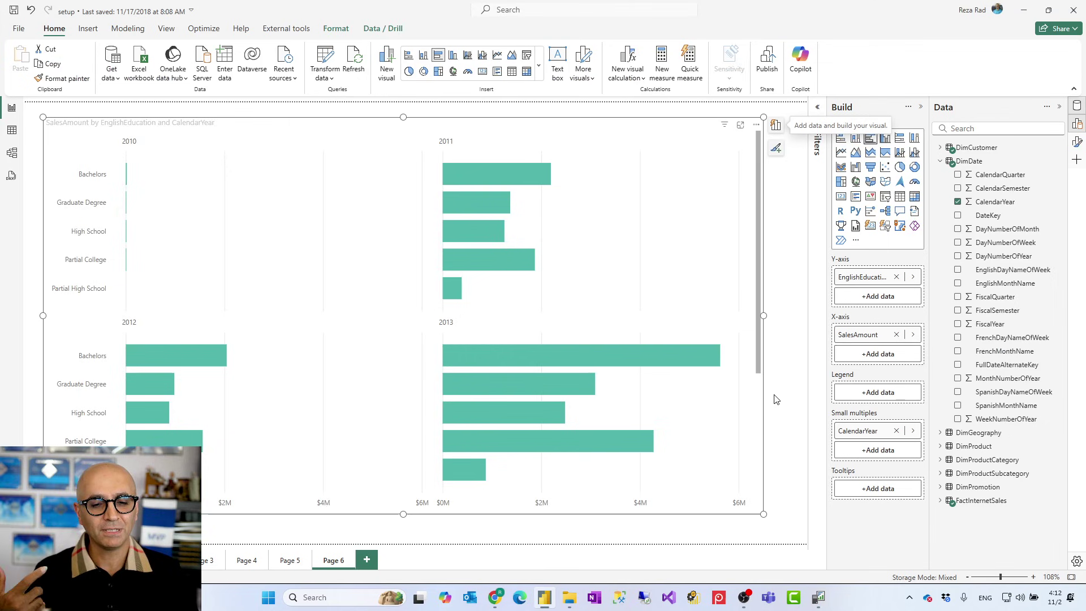
Step: Collapse the DimDate fields and add EnglishPromotionCategory from DimPromotion as the chart's legend
left_click(941, 161)
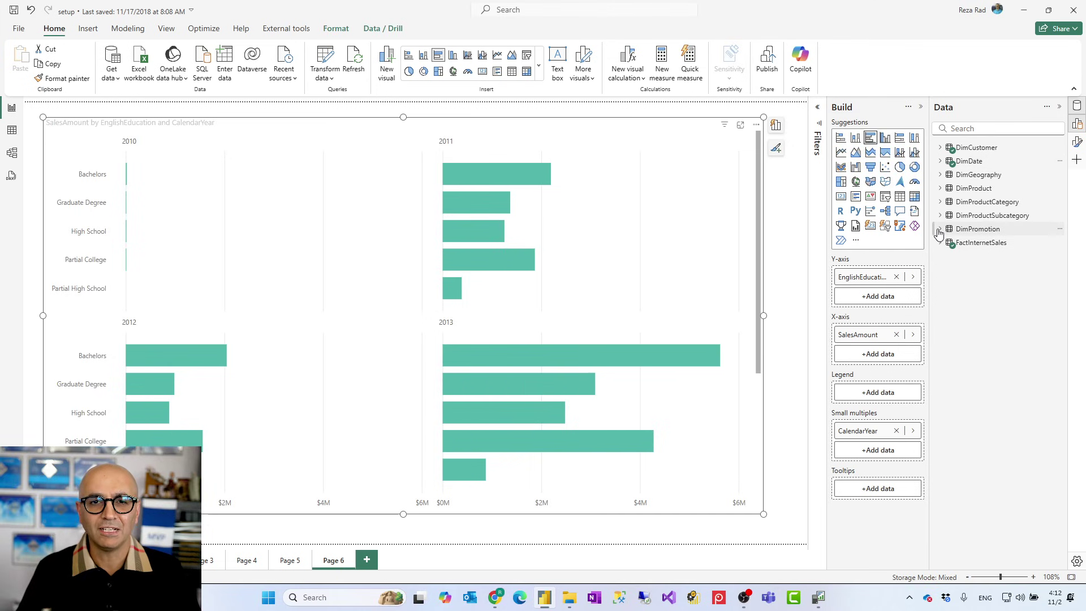
mouse_move(939, 233)
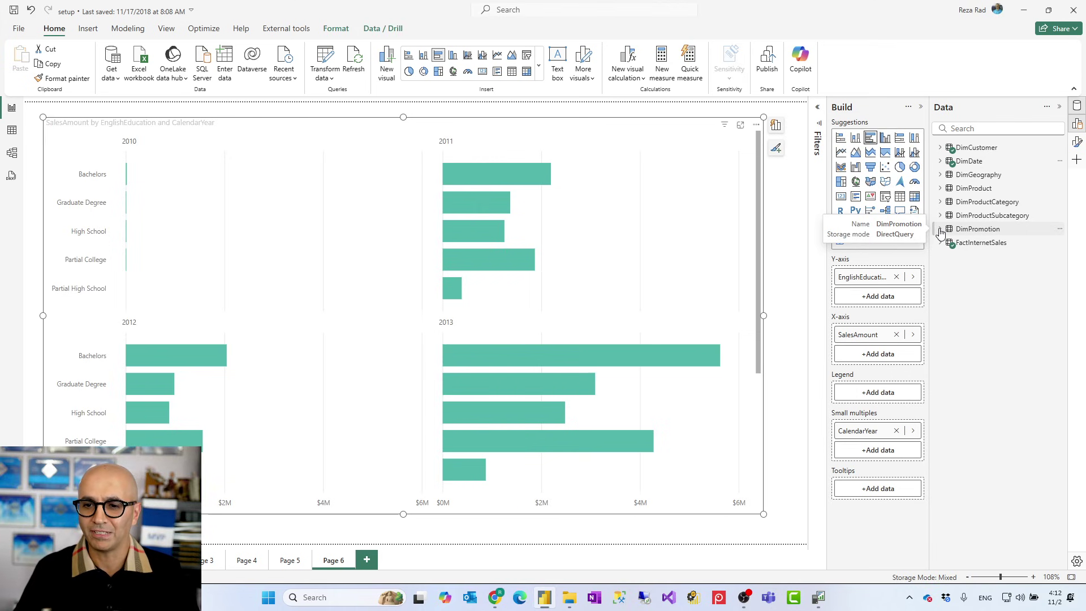
left_click(941, 230)
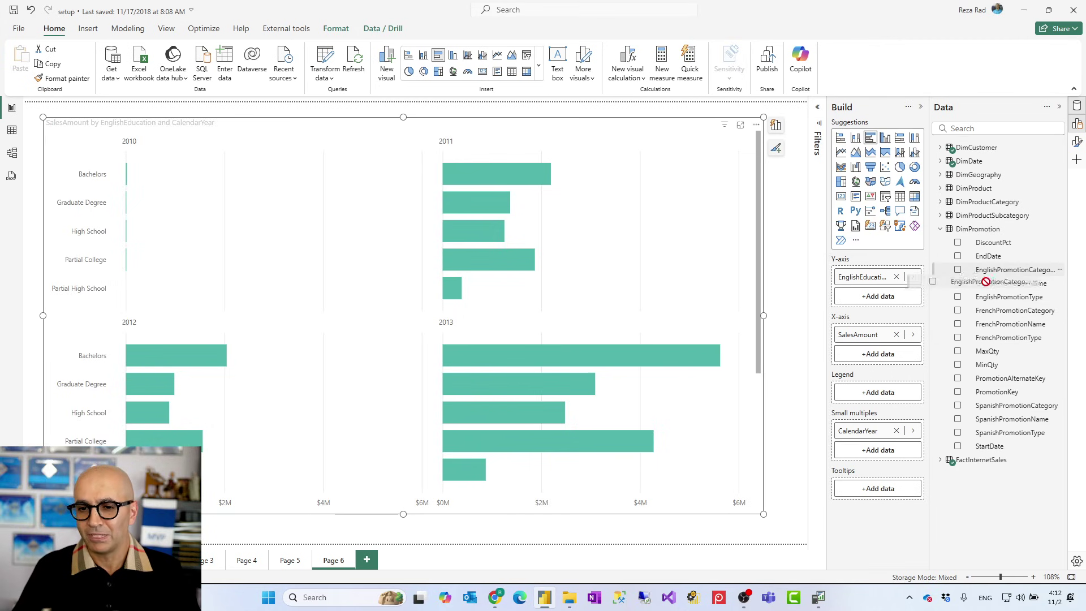
left_click_drag(1010, 271, 885, 400)
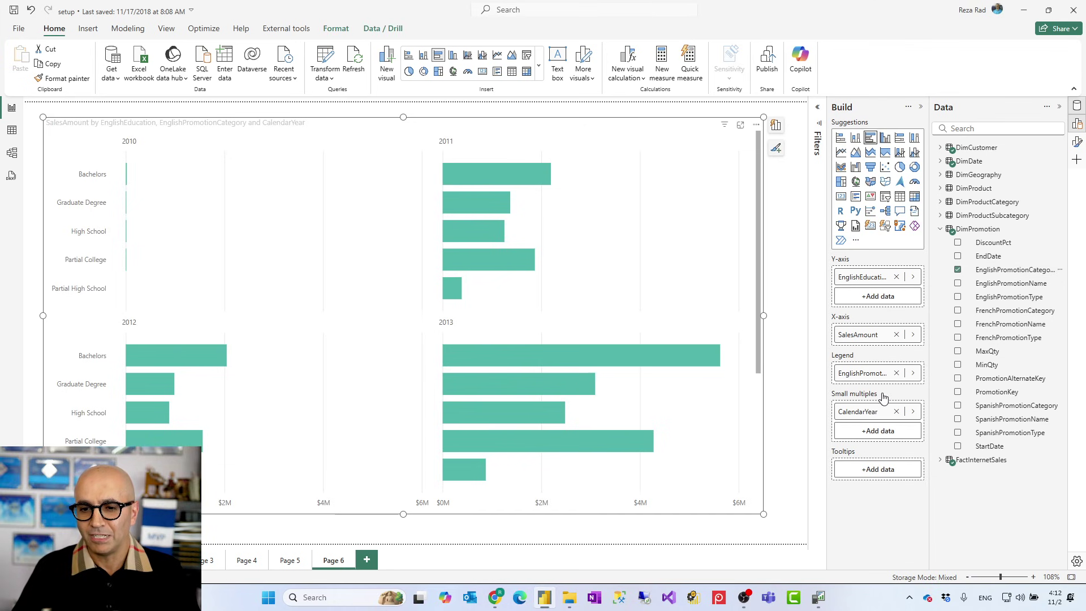
Step: Switch to SQL Server Profiler, show the SQL:BatchStarting query text, and enlarge the trace window and its query text area
left_click(818, 599)
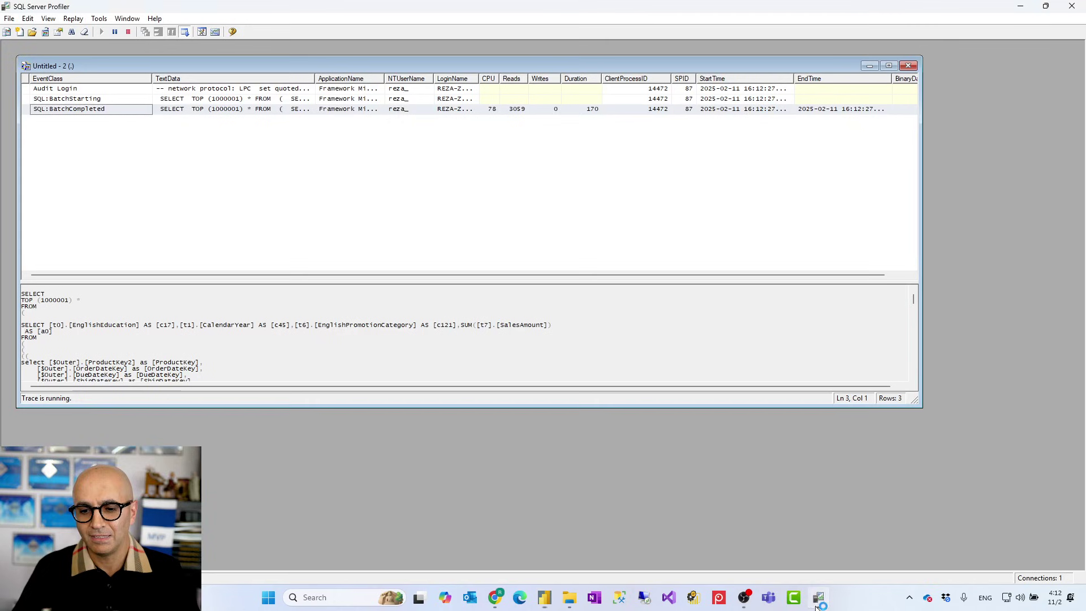
left_click(184, 101)
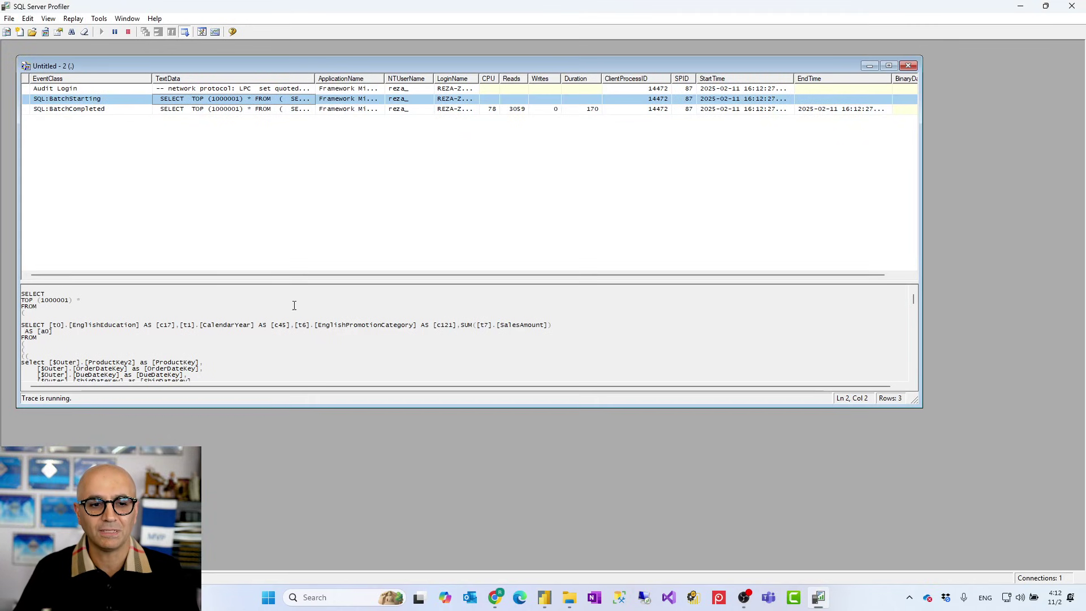
left_click(889, 65)
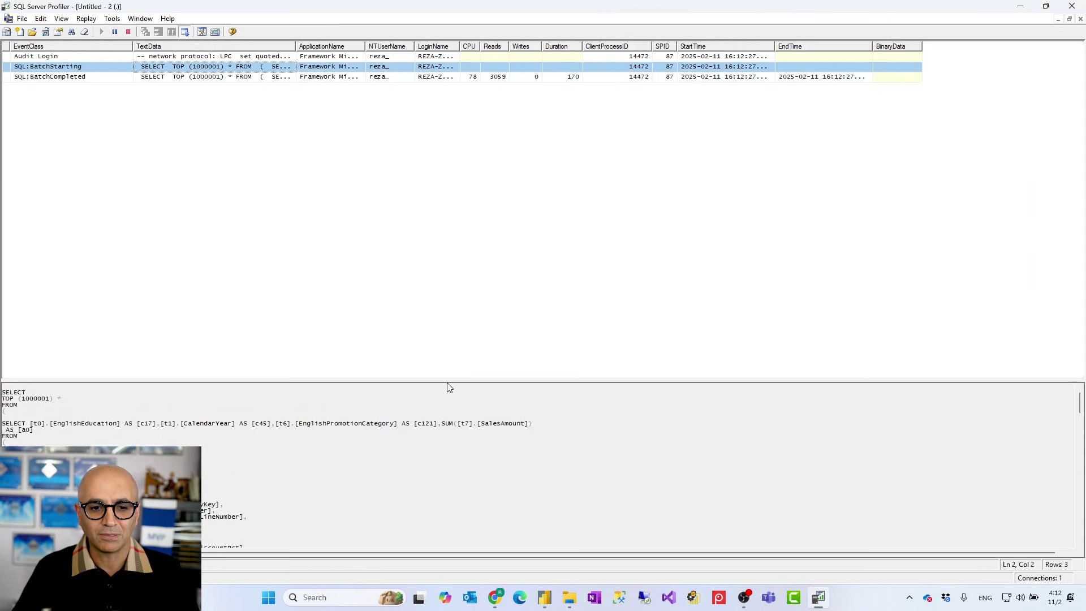
left_click_drag(445, 382, 473, 126)
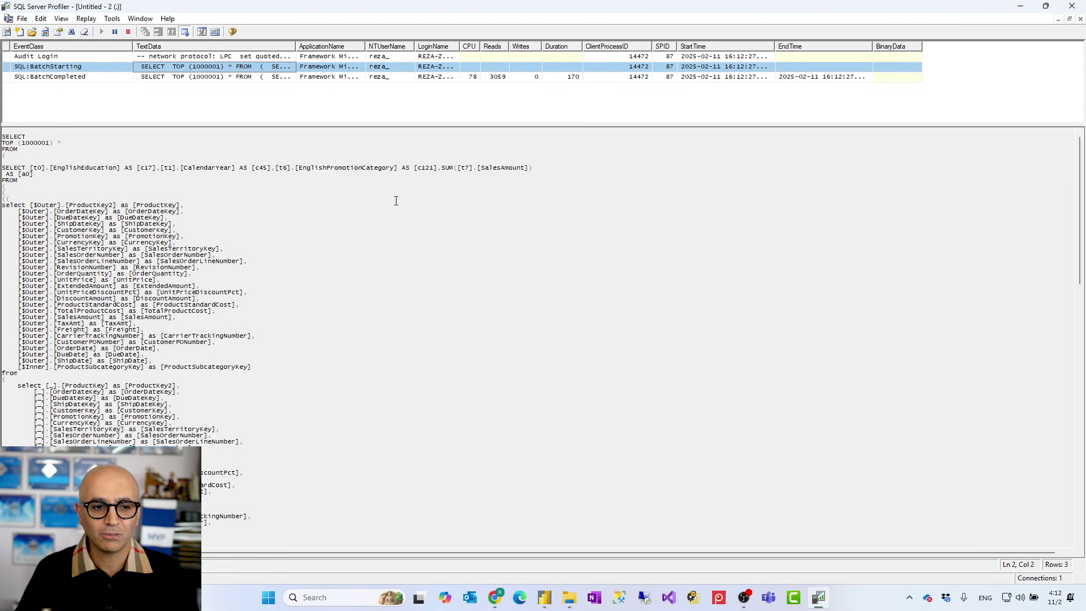
Step: Read through the SQL:BatchStarting query down to its DimPromotion join and GROUP BY clause, and show the query from its start again
scroll(215, 266, "down", 3)
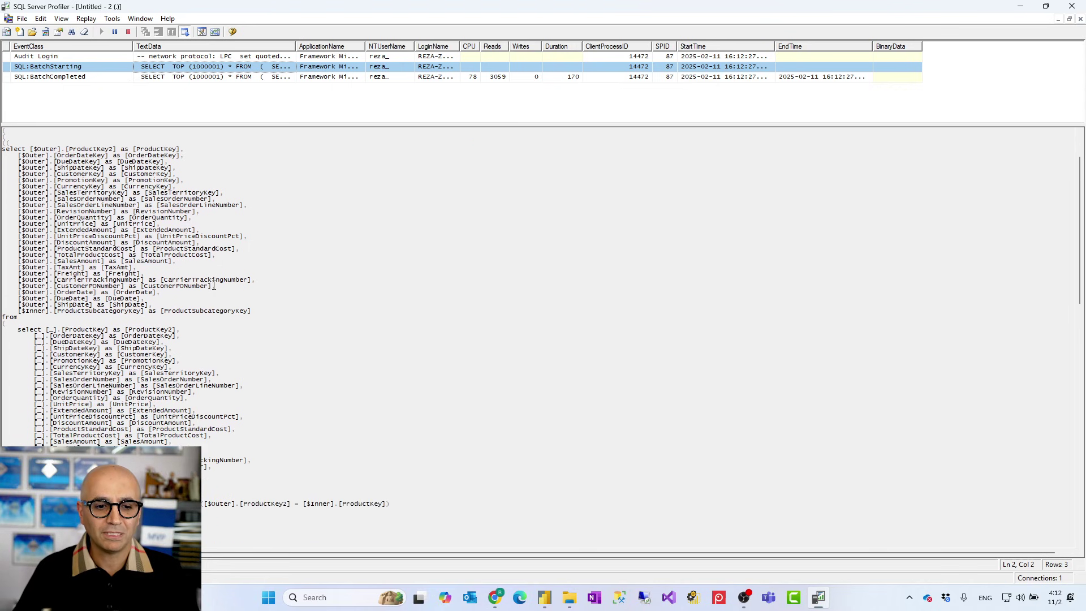
scroll(214, 286, "down", 8)
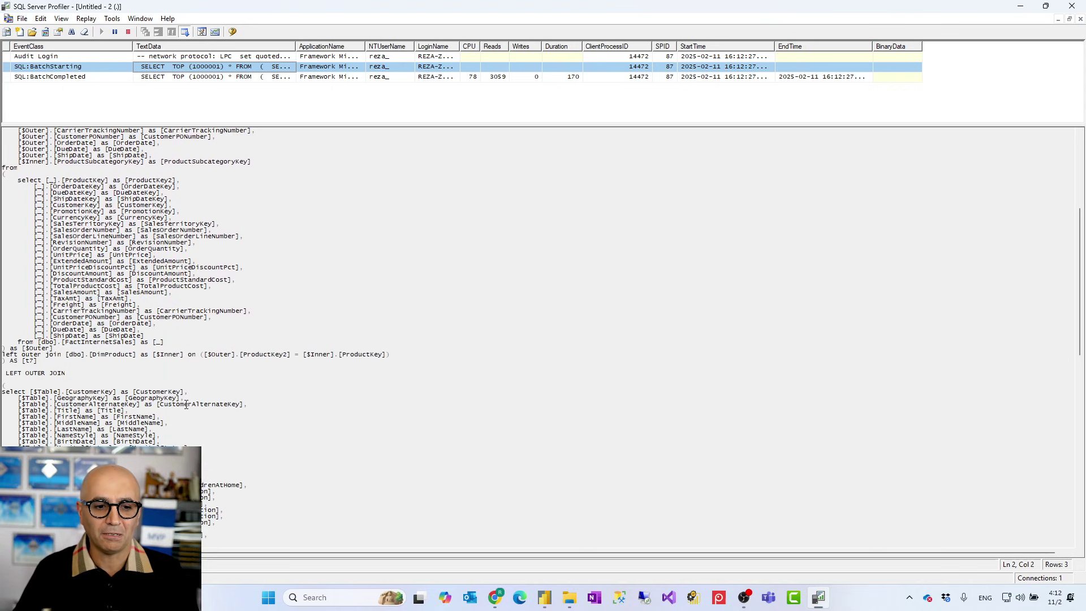
scroll(186, 405, "down", 13)
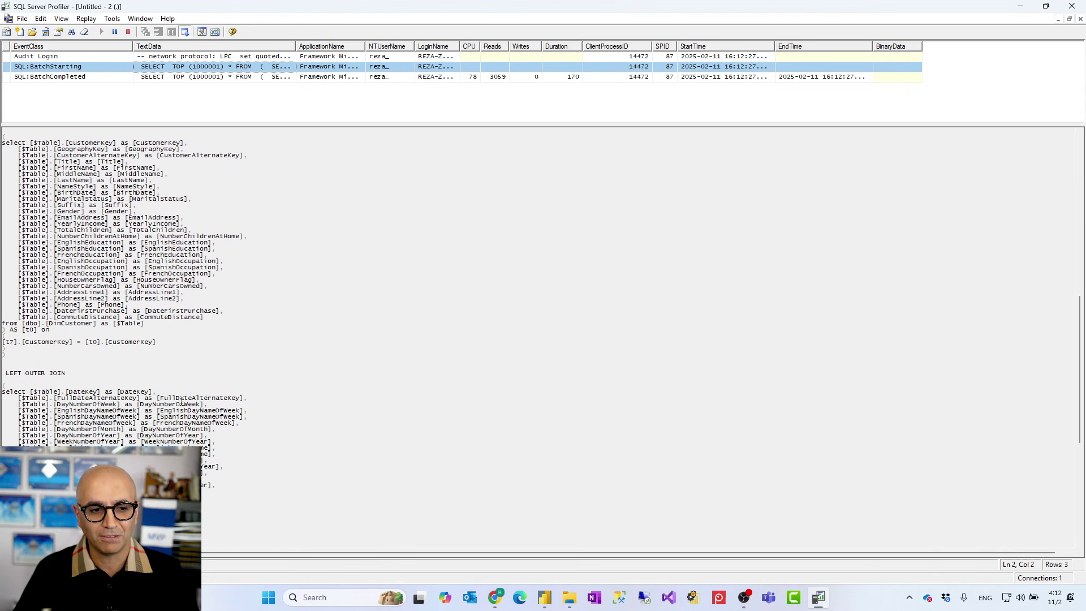
scroll(182, 400, "down", 15)
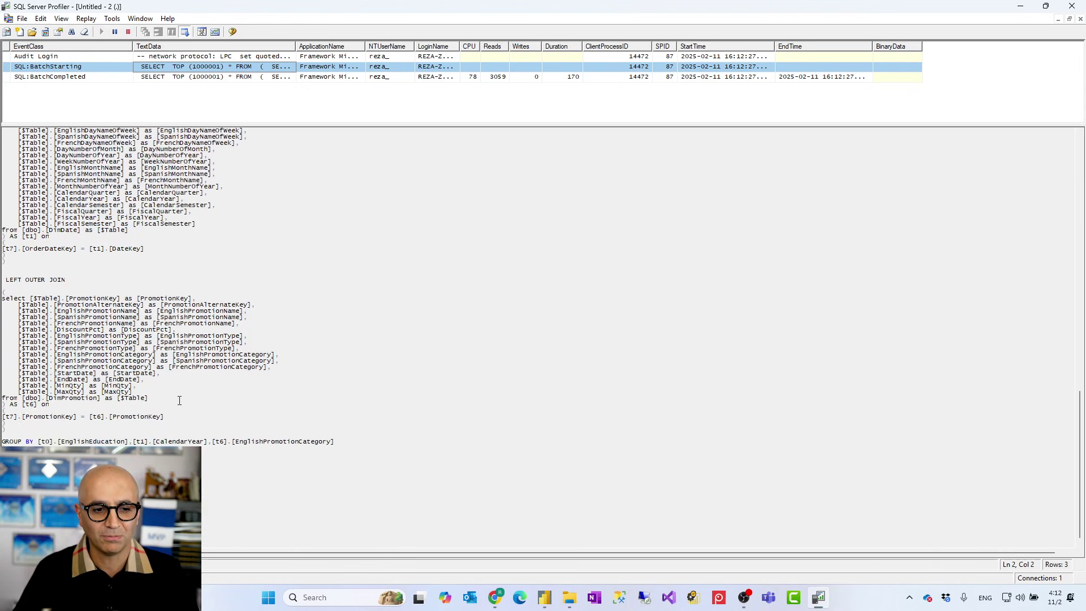
left_click_drag(168, 418, 2, 277)
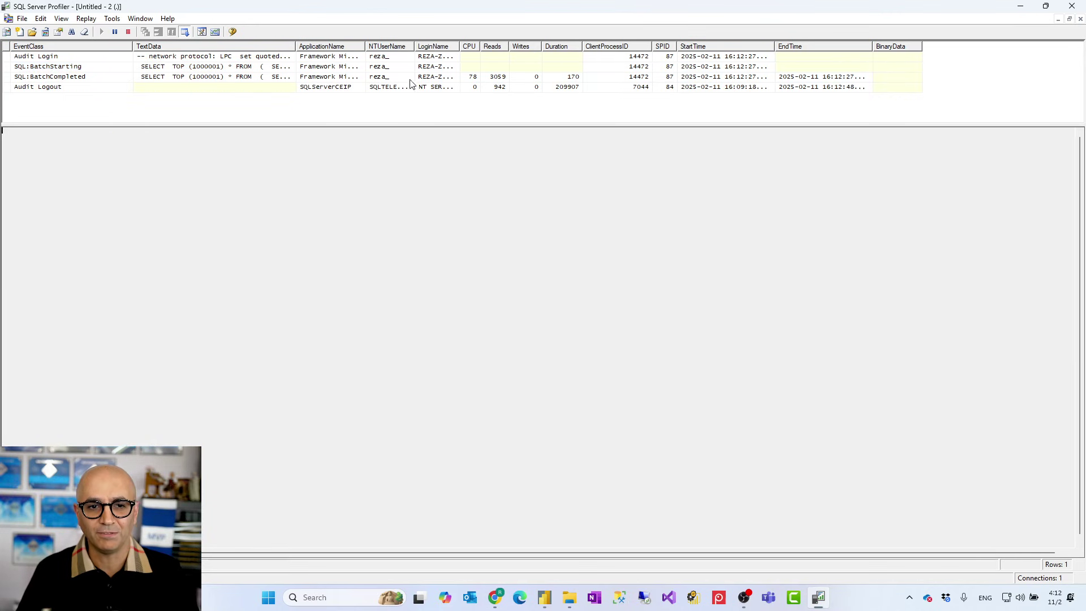
left_click(245, 77)
left_click(242, 68)
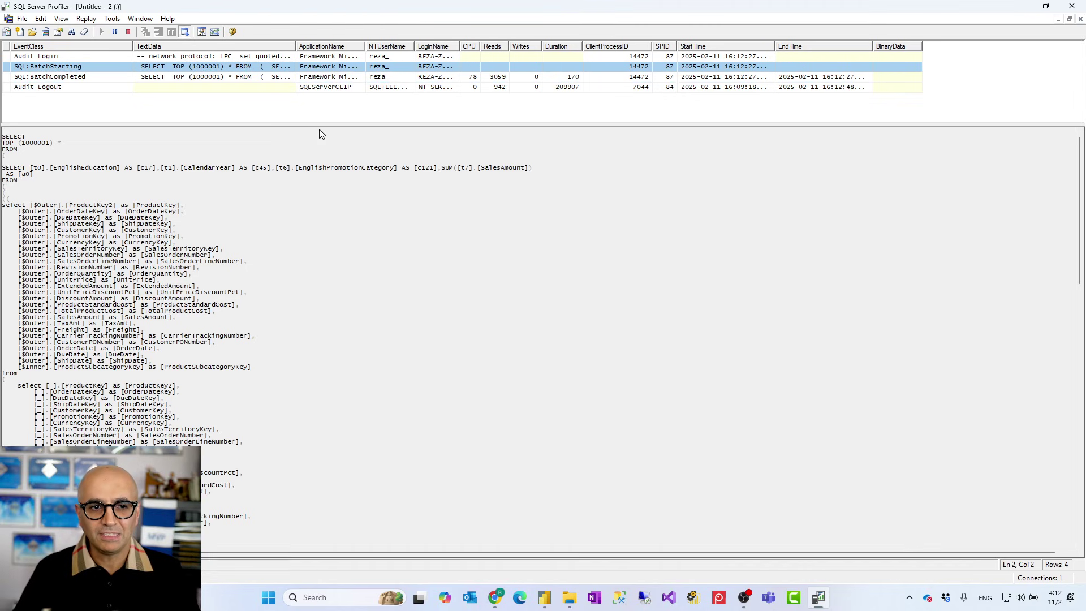
Step: Return to Power BI Desktop's model diagram and inspect the FactInternetSales and Sales Agg tables with their relationships
left_click(545, 598)
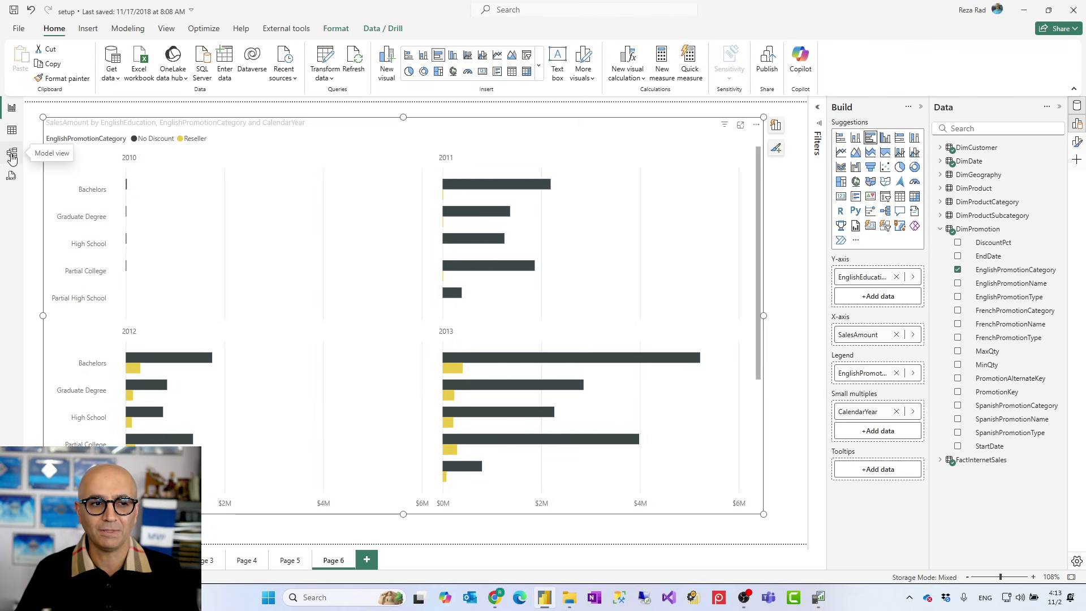
left_click(12, 153)
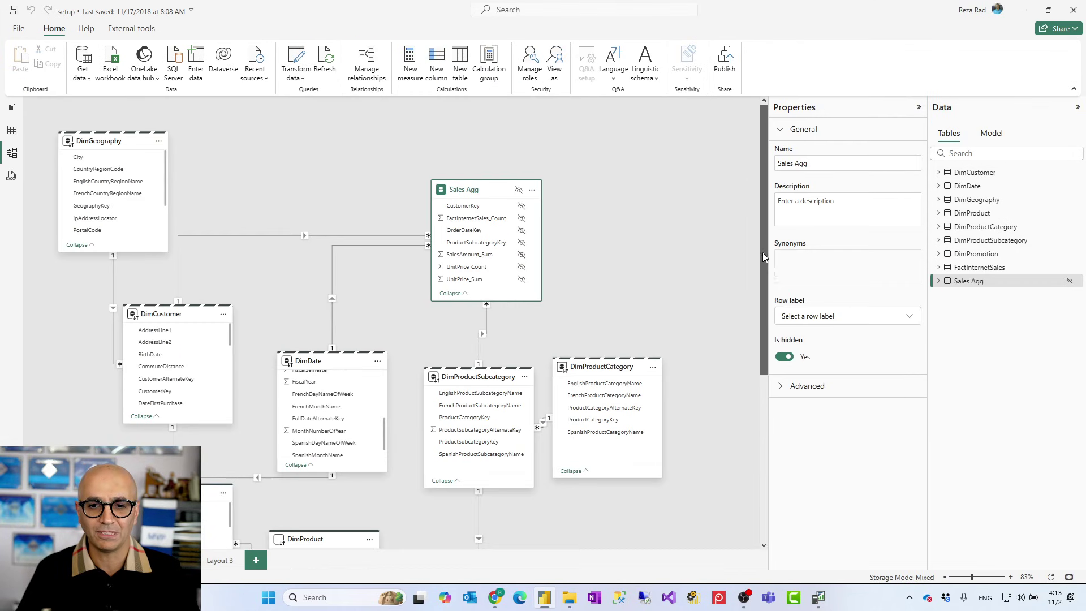
left_click_drag(763, 252, 762, 410)
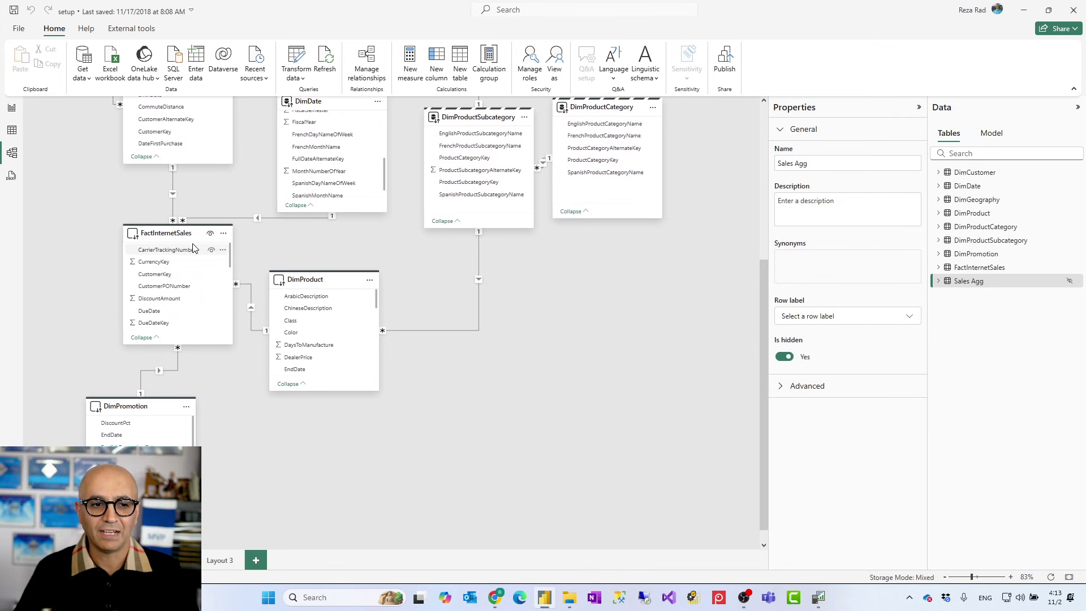
left_click(167, 229)
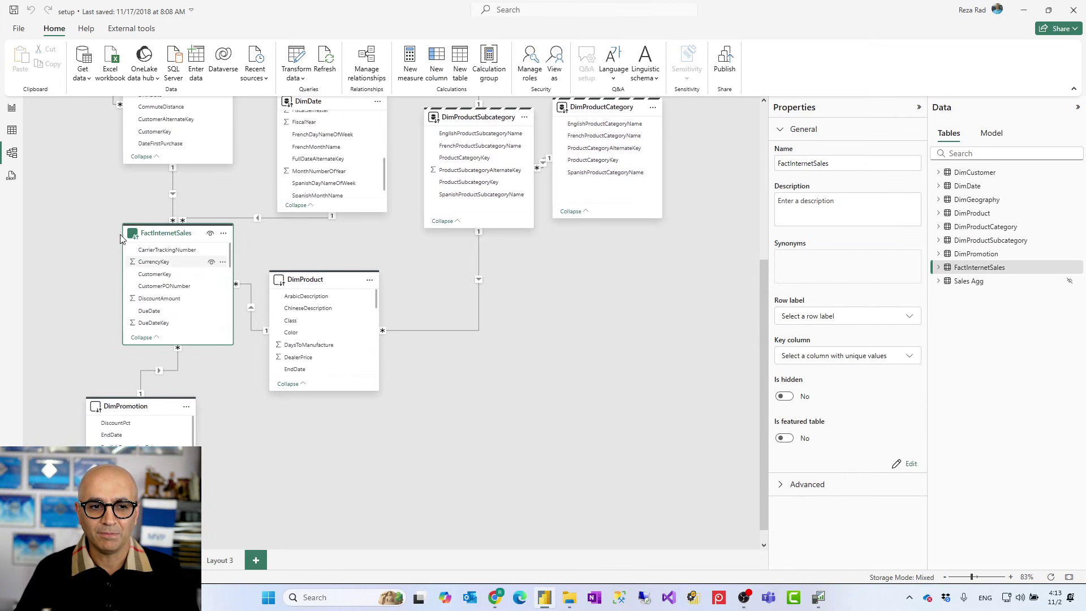
left_click_drag(764, 390, 537, 219)
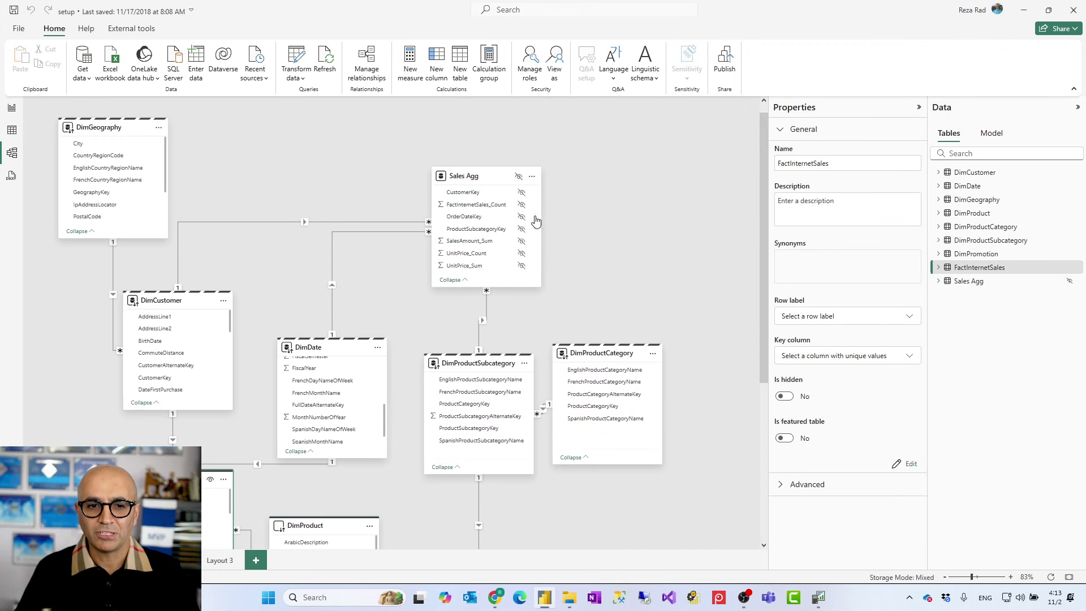
left_click(481, 180)
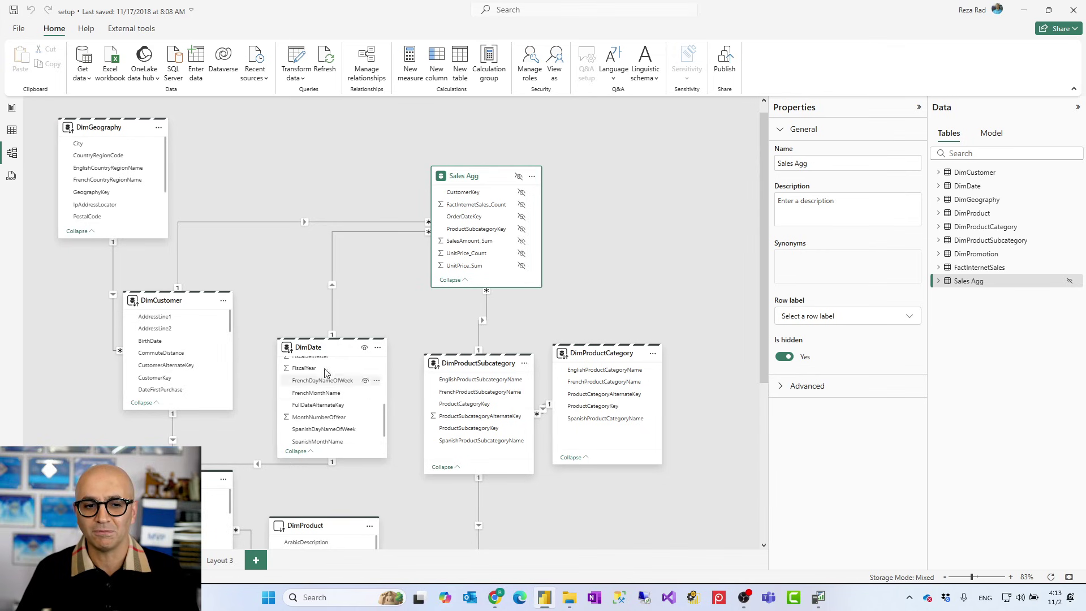
Step: Compare which dimension tables connect to Sales Agg and which, such as DimPromotion and DimProduct, connect to FactInternetSales
mouse_move(490, 181)
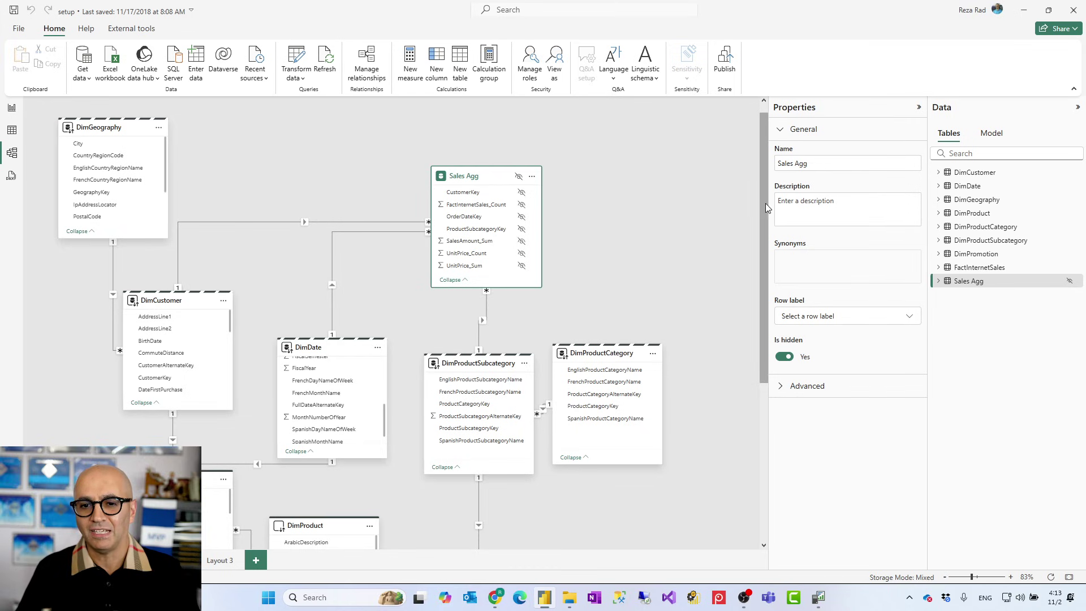
left_click_drag(765, 203, 765, 266)
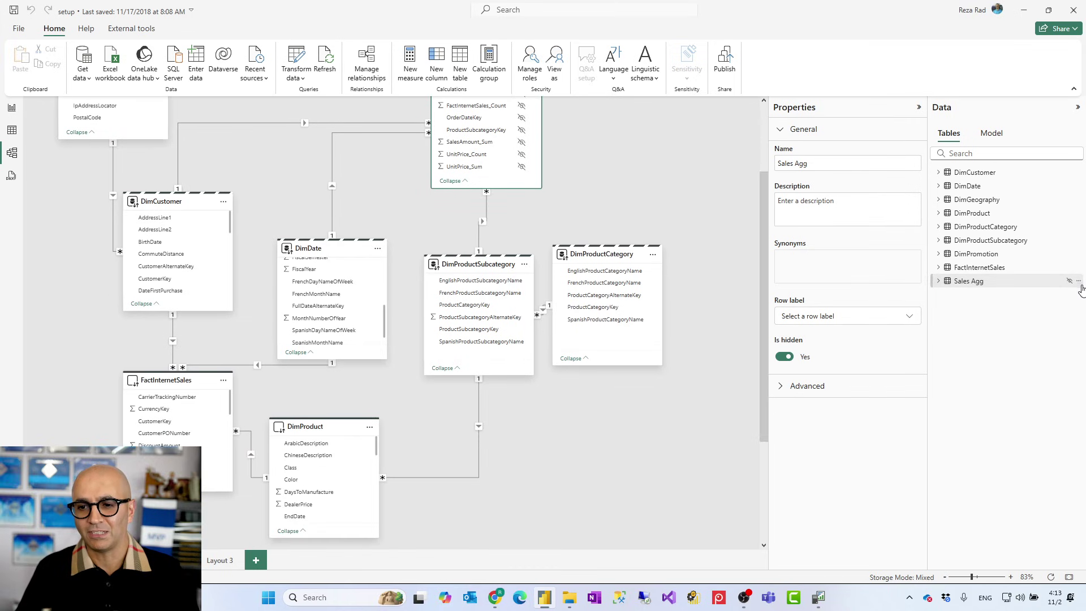
mouse_move(756, 275)
left_click_drag(761, 309, 762, 408)
mouse_move(138, 401)
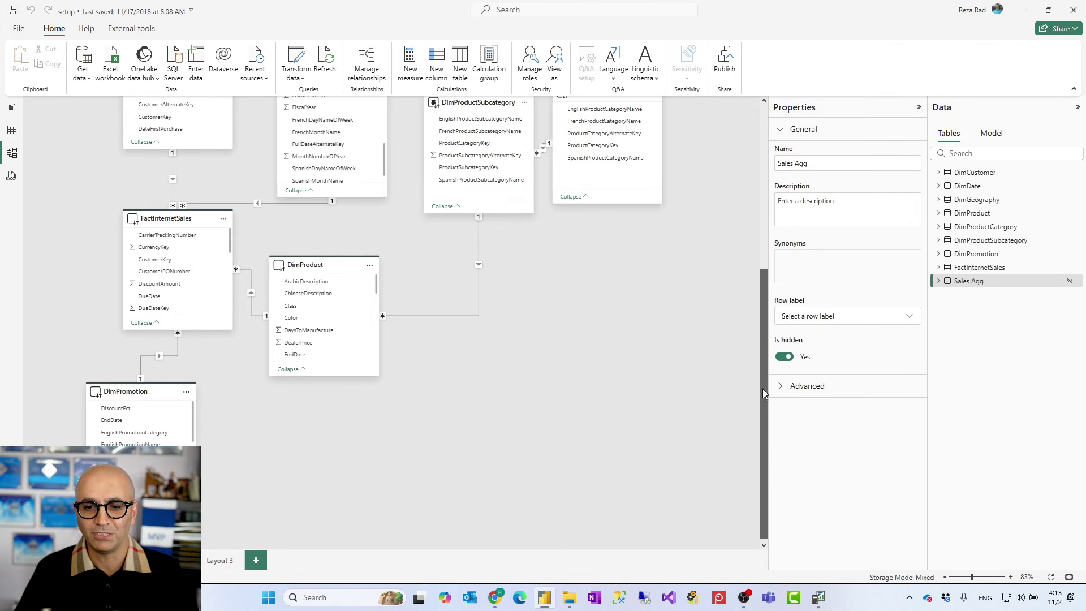
left_click_drag(763, 389, 763, 257)
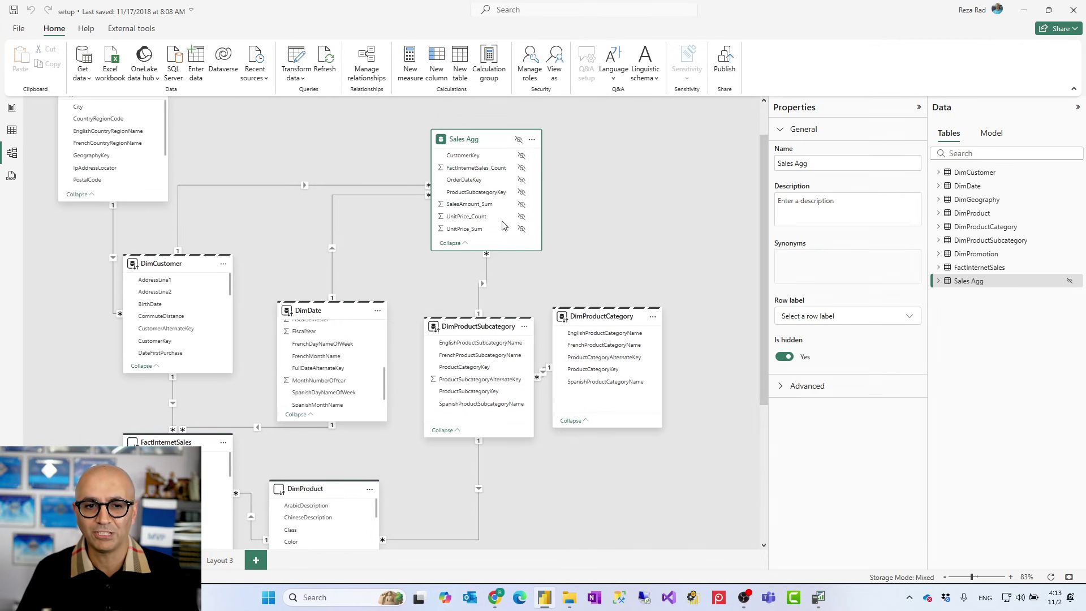
left_click_drag(765, 249, 748, 348)
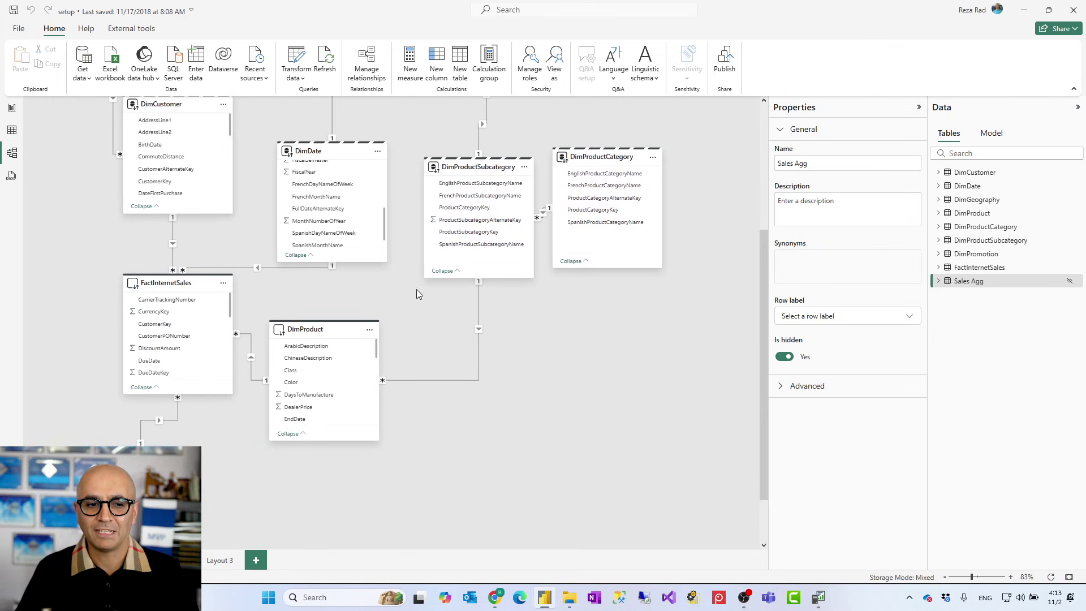
left_click(209, 301)
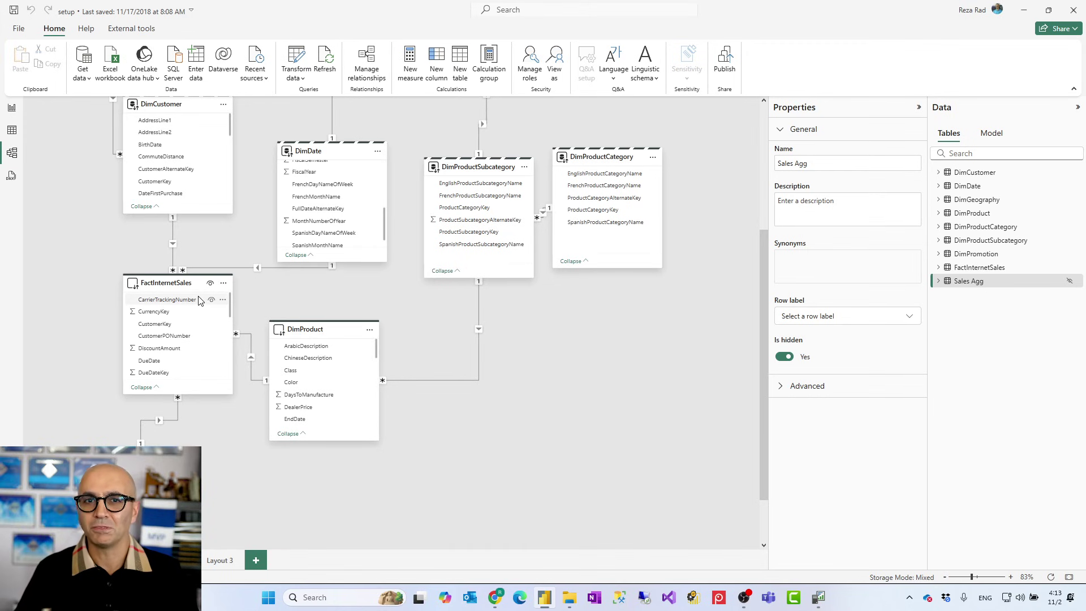